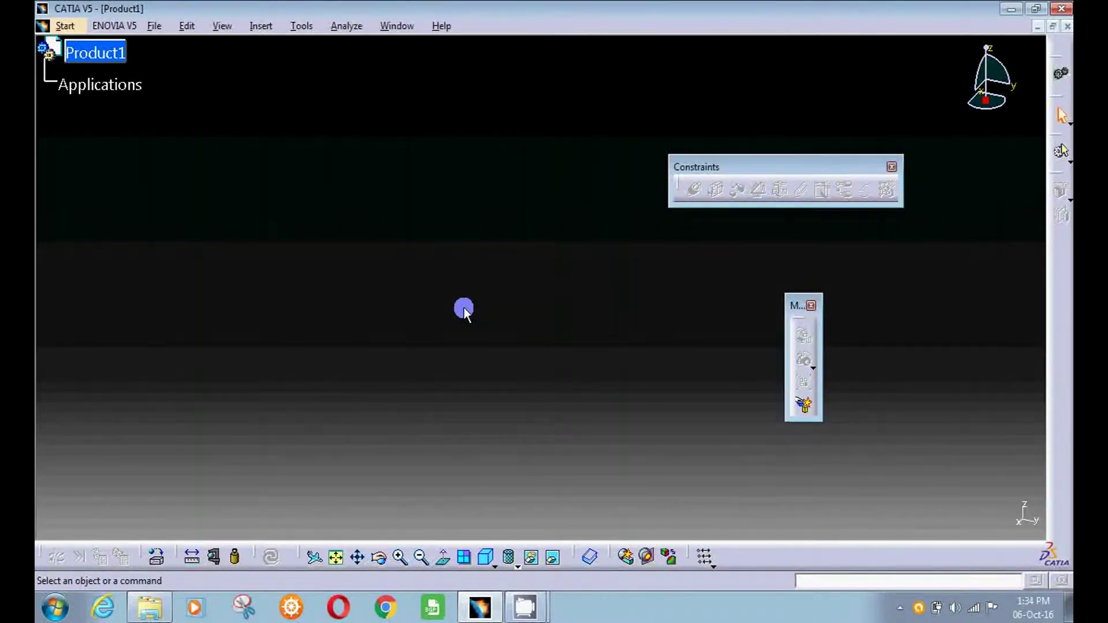
- Open the Sketcher workbench in a new part, enter a sketch on the xy plane and exit it again
{"action": "left_click", "coordinate": [74, 27]}
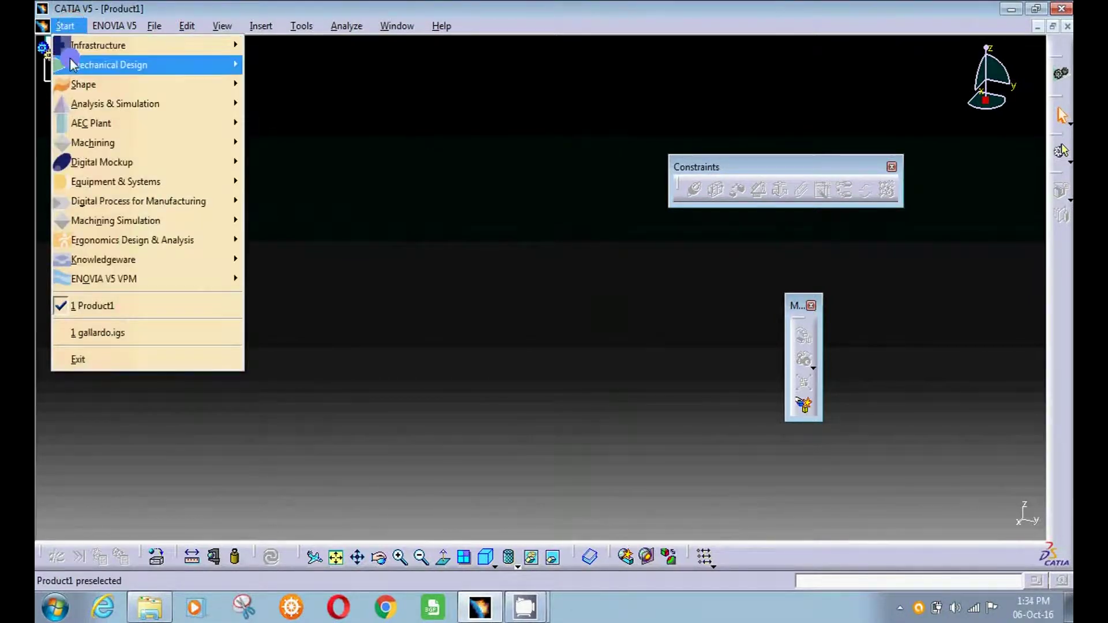
{"action": "mouse_move", "coordinate": [73, 64]}
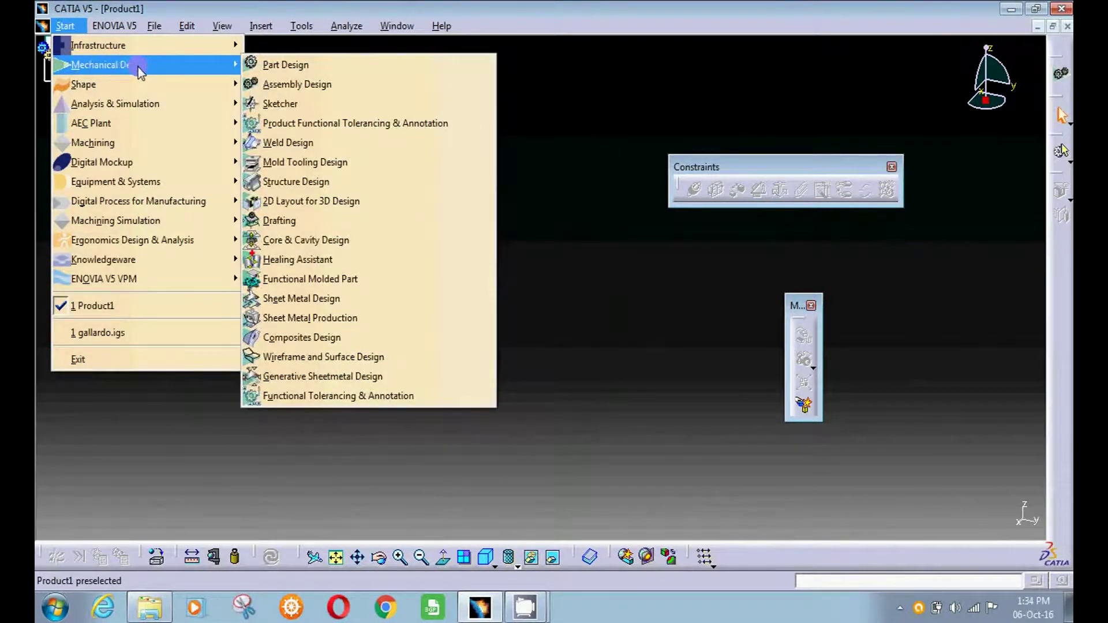
{"action": "left_click", "coordinate": [302, 104]}
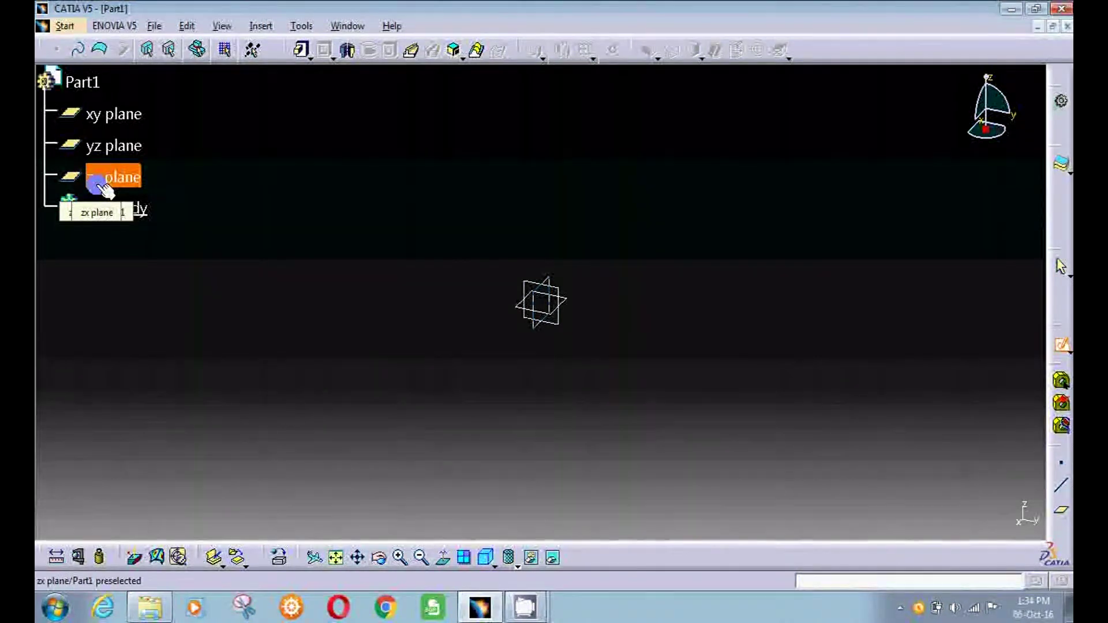
{"action": "left_click", "coordinate": [131, 112]}
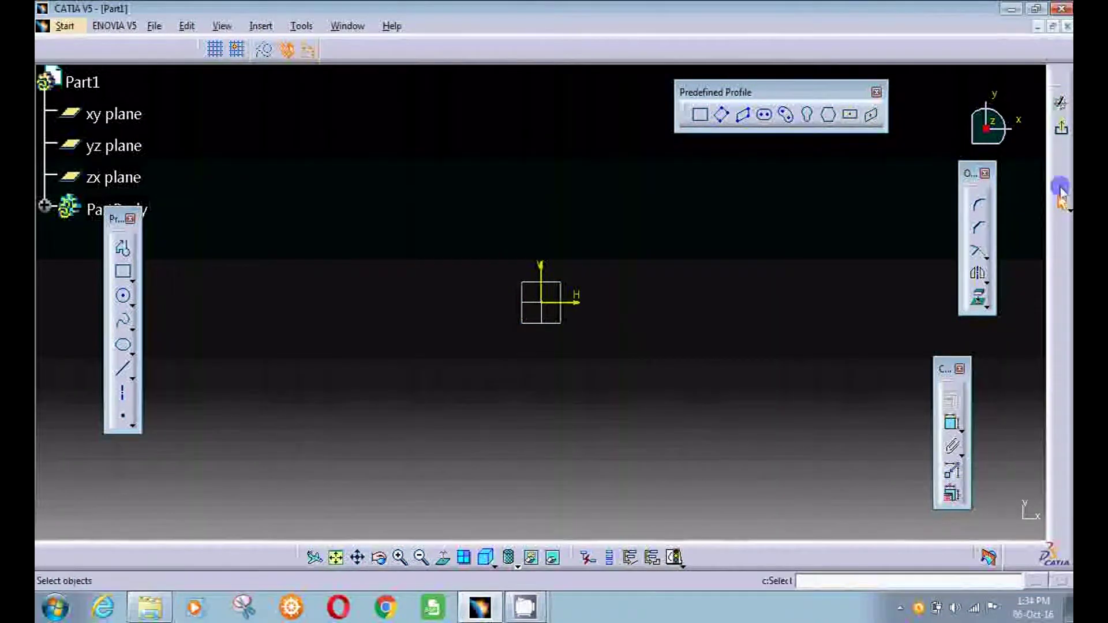
{"action": "left_click", "coordinate": [1061, 128]}
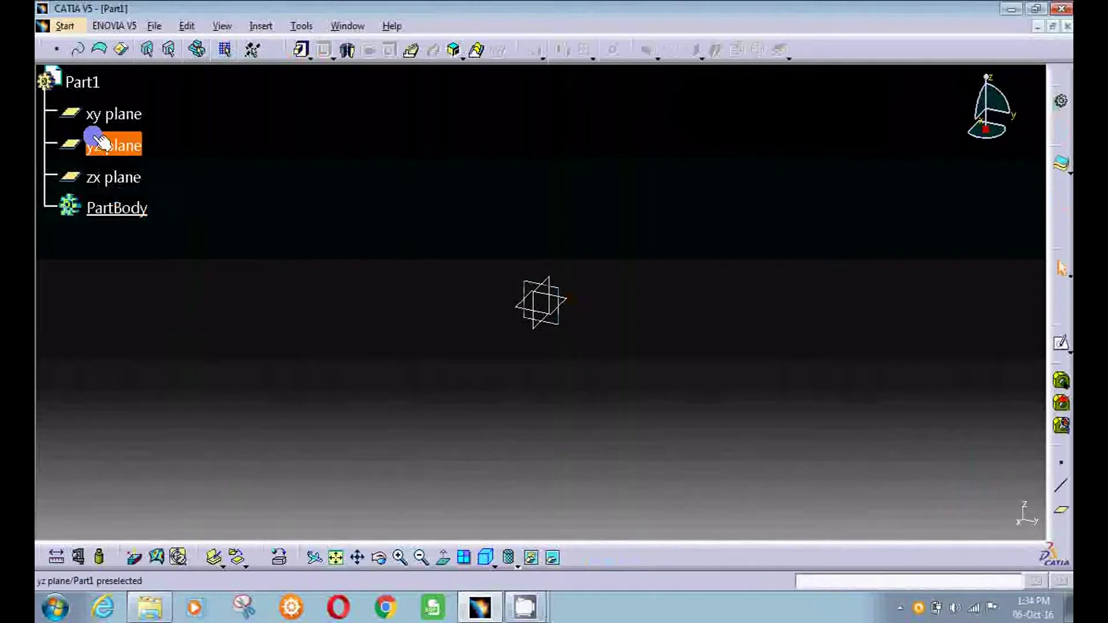
- Undock the Sketcher toolbar and start a sketch on the yz plane
{"action": "left_click", "coordinate": [527, 281]}
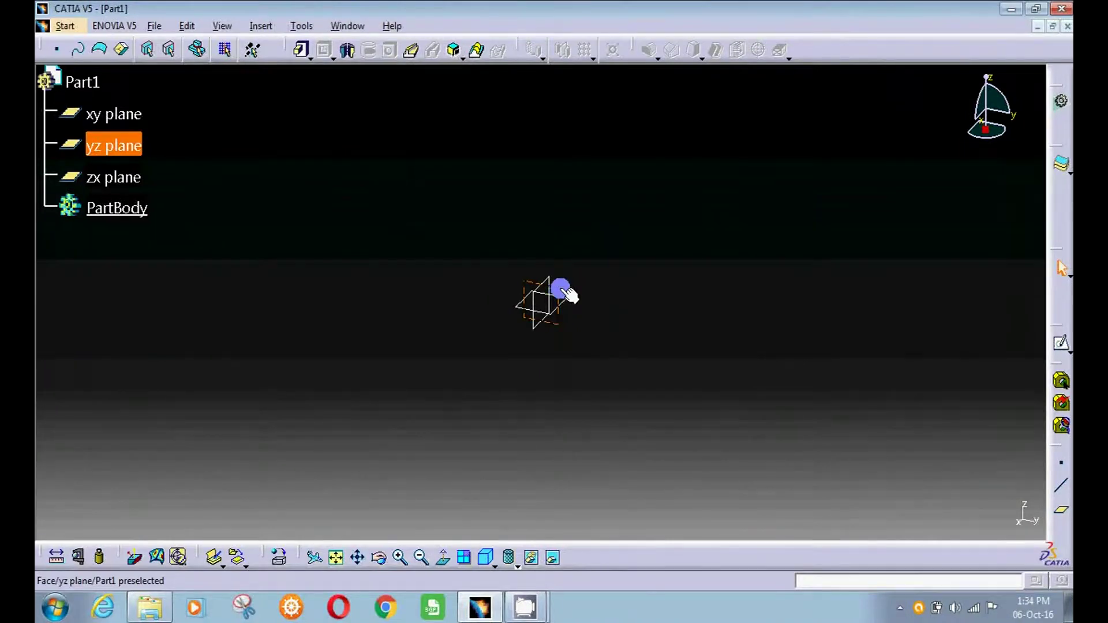
{"action": "mouse_move", "coordinate": [1058, 327]}
{"action": "left_mouse_down"}
{"action": "mouse_move", "coordinate": [733, 96]}
{"action": "mouse_move", "coordinate": [745, 131]}
{"action": "left_mouse_up"}
{"action": "left_click", "coordinate": [730, 114]}
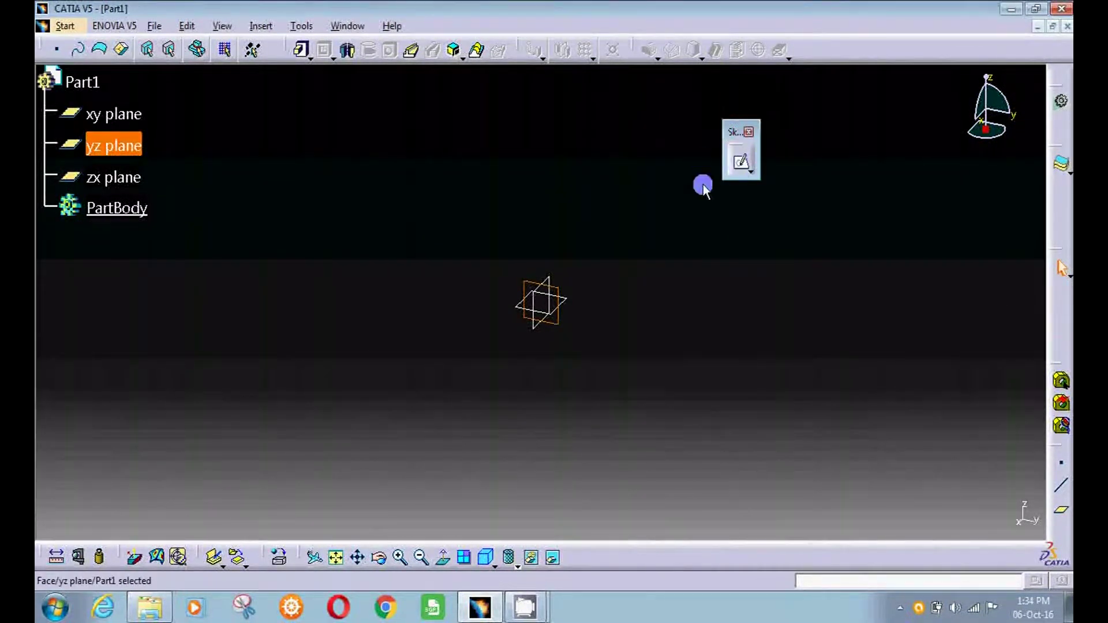
{"action": "left_click", "coordinate": [739, 159]}
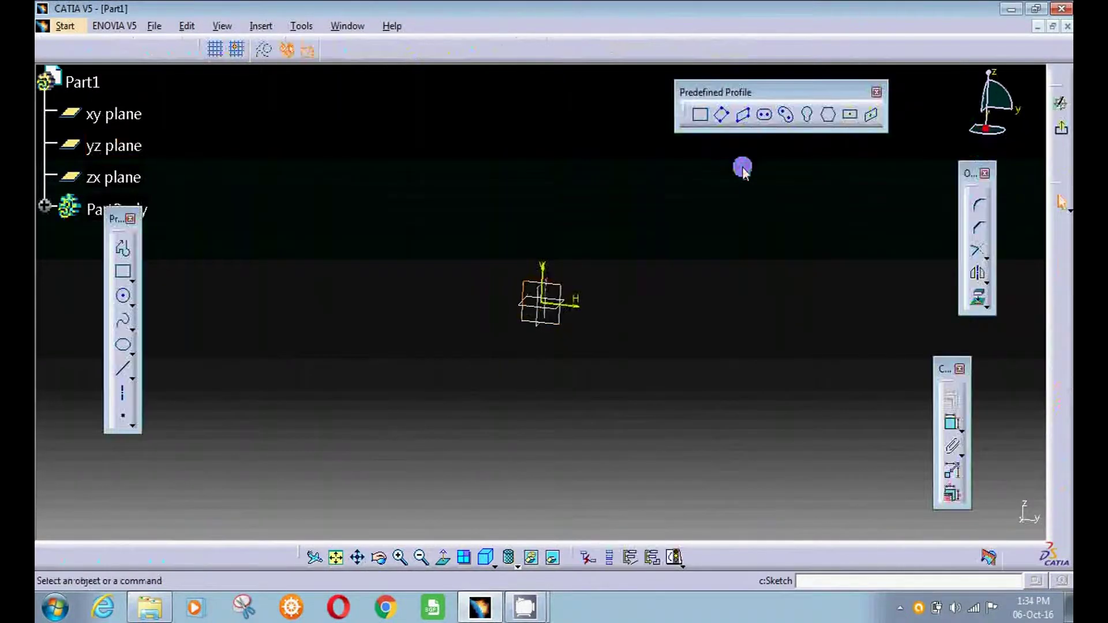
{"action": "middle_click", "coordinate": [567, 330]}
{"action": "middle_click_drag", "start_coordinate": [549, 242], "coordinate": [556, 264]}
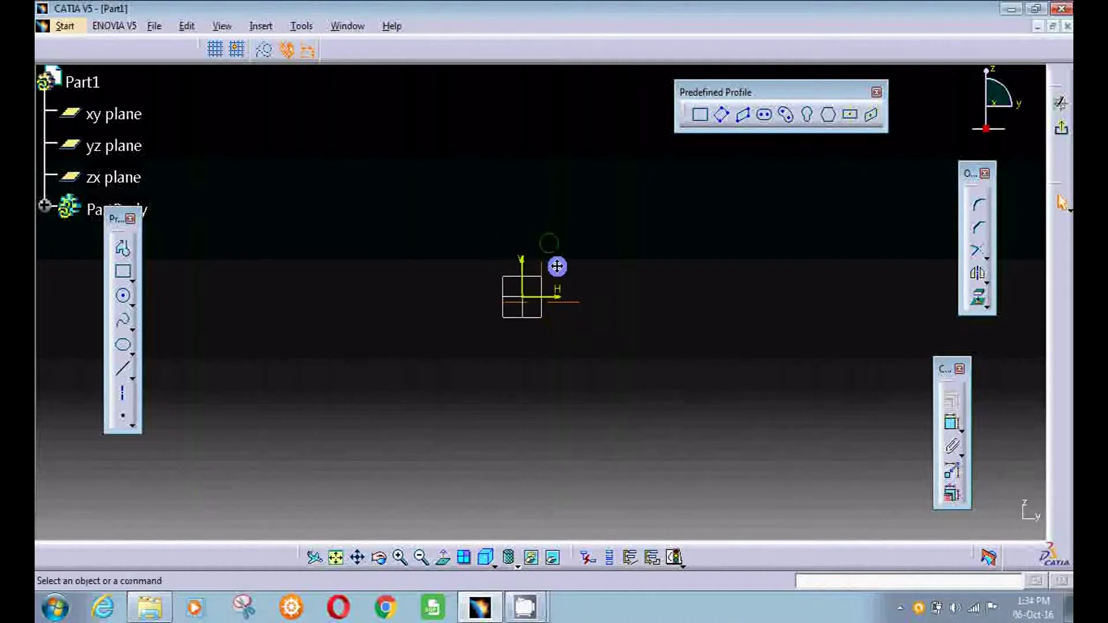
- Rearrange the floating Predefined Profile and Operation toolbars around the sketch area
{"action": "left_click_drag", "start_coordinate": [736, 90], "coordinate": [353, 93]}
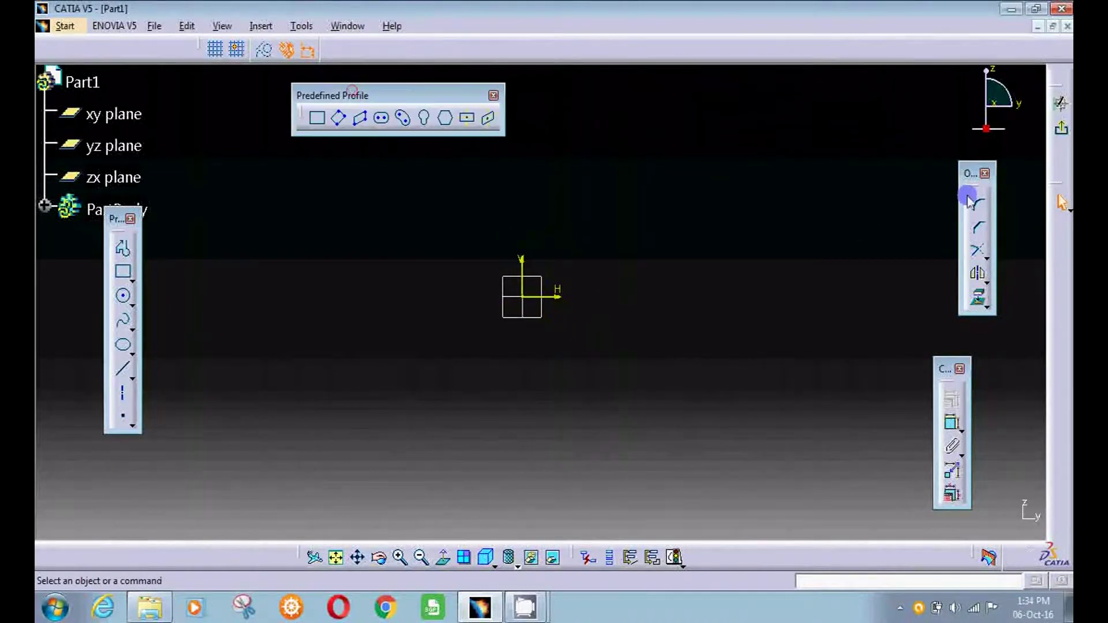
{"action": "left_click_drag", "start_coordinate": [967, 176], "coordinate": [870, 132]}
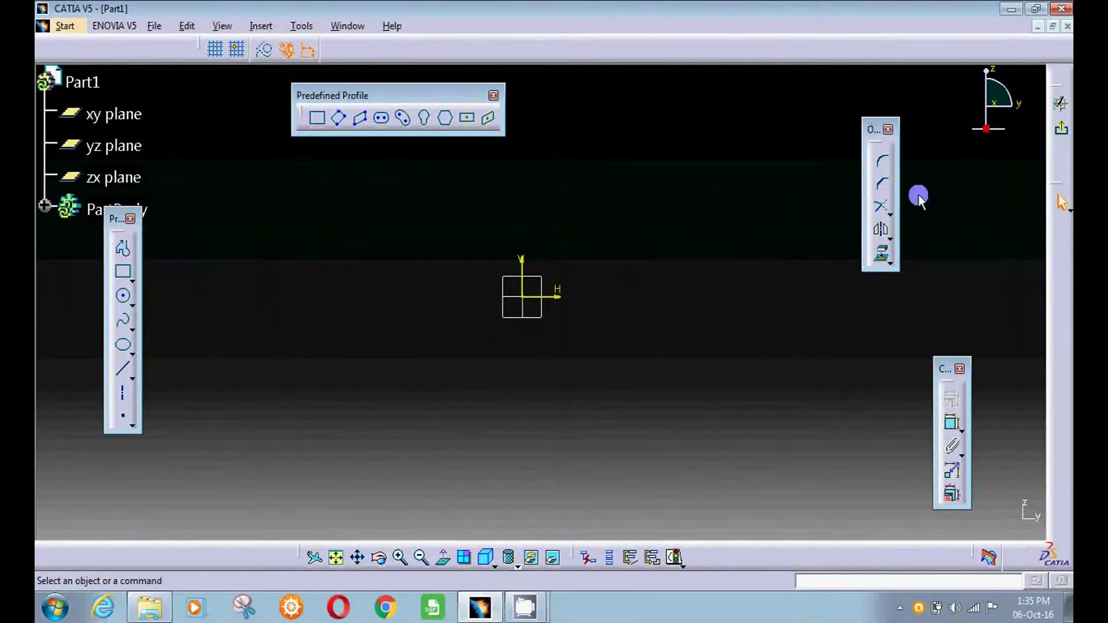
{"action": "right_click", "coordinate": [701, 48]}
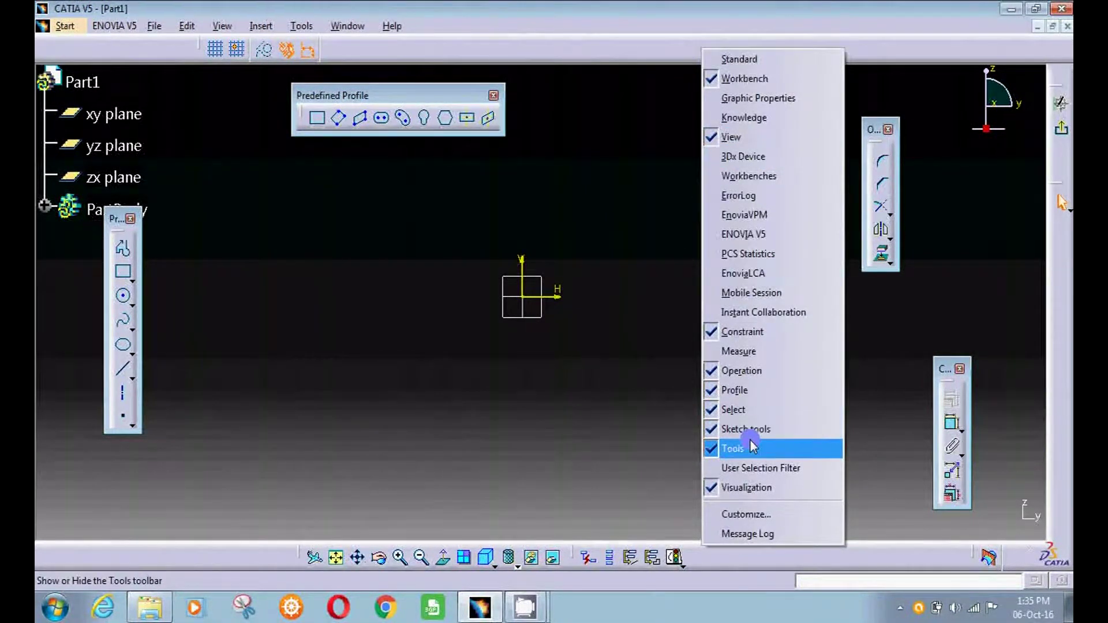
{"action": "left_click", "coordinate": [626, 143]}
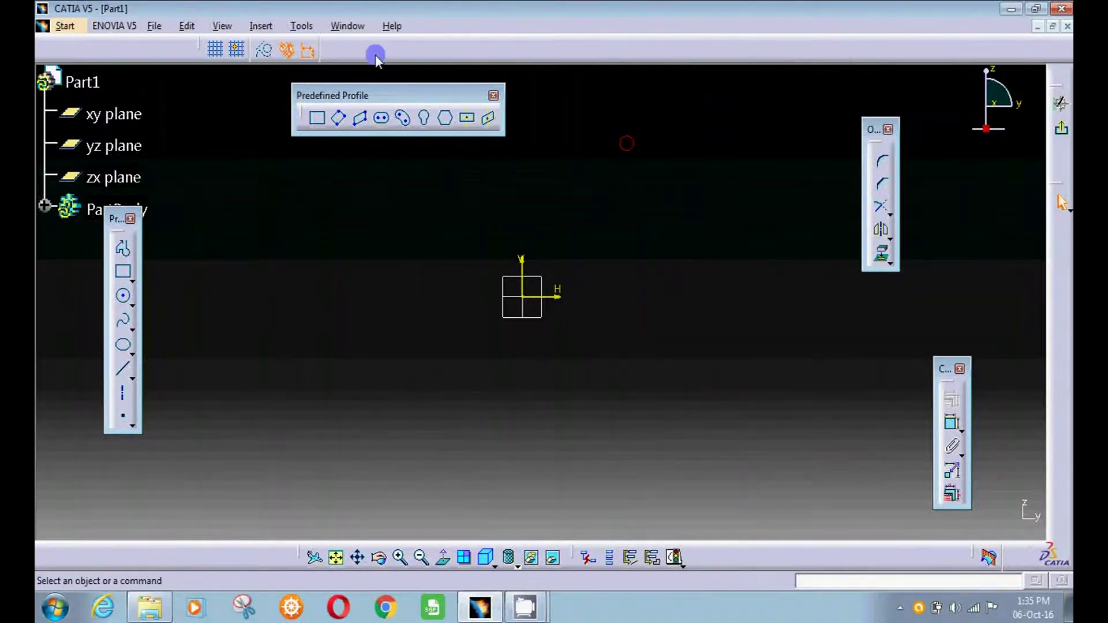
{"action": "left_click", "coordinate": [262, 26]}
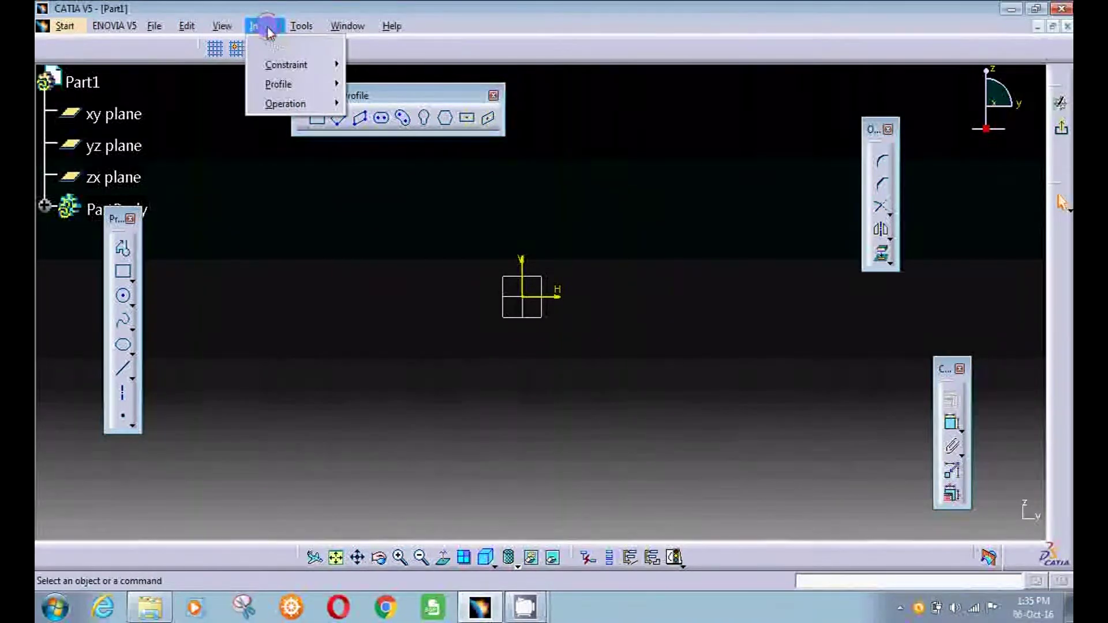
{"action": "mouse_move", "coordinate": [268, 67]}
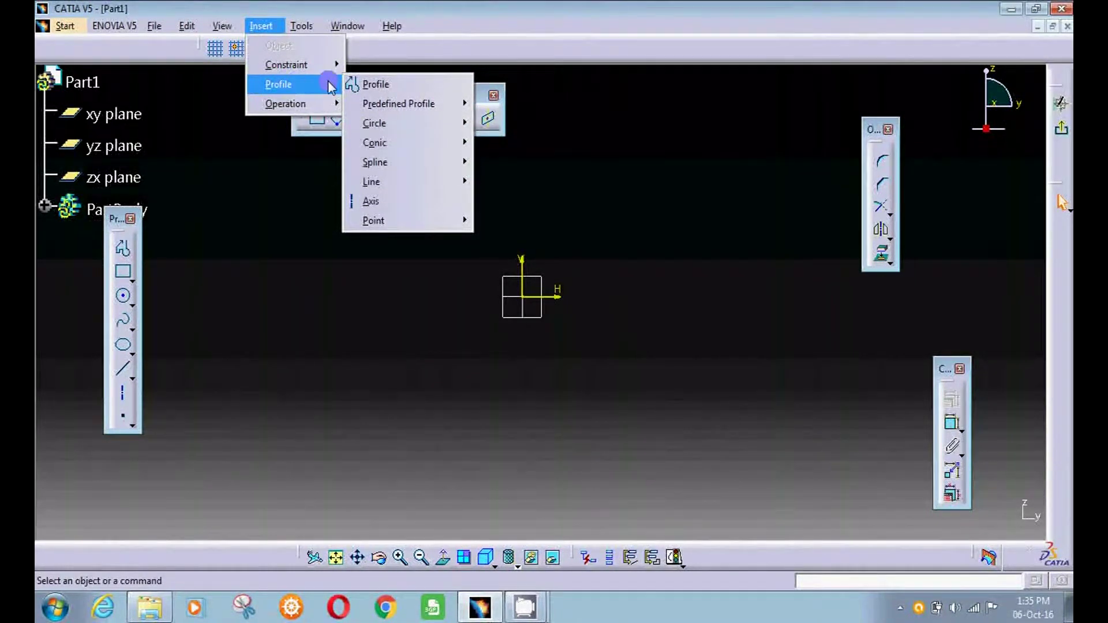
{"action": "left_click", "coordinate": [590, 99]}
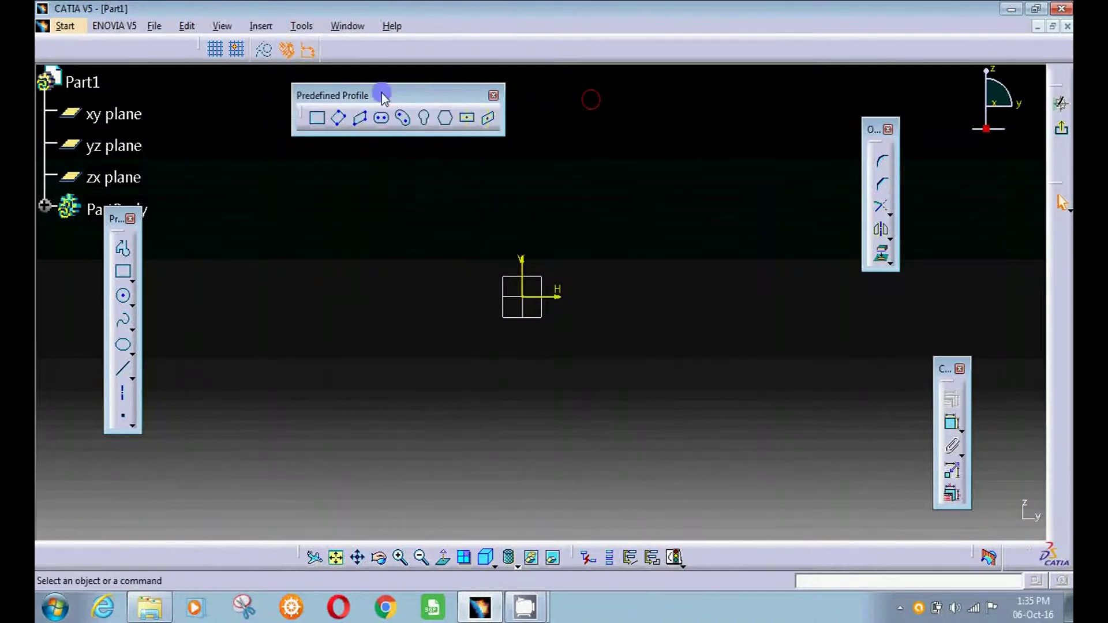
- Reposition the Predefined Profile toolbar and place the Profile toolbar beside it above the sketch axes
{"action": "left_click_drag", "start_coordinate": [378, 95], "coordinate": [383, 116]}
{"action": "left_click_drag", "start_coordinate": [120, 225], "coordinate": [610, 122]}
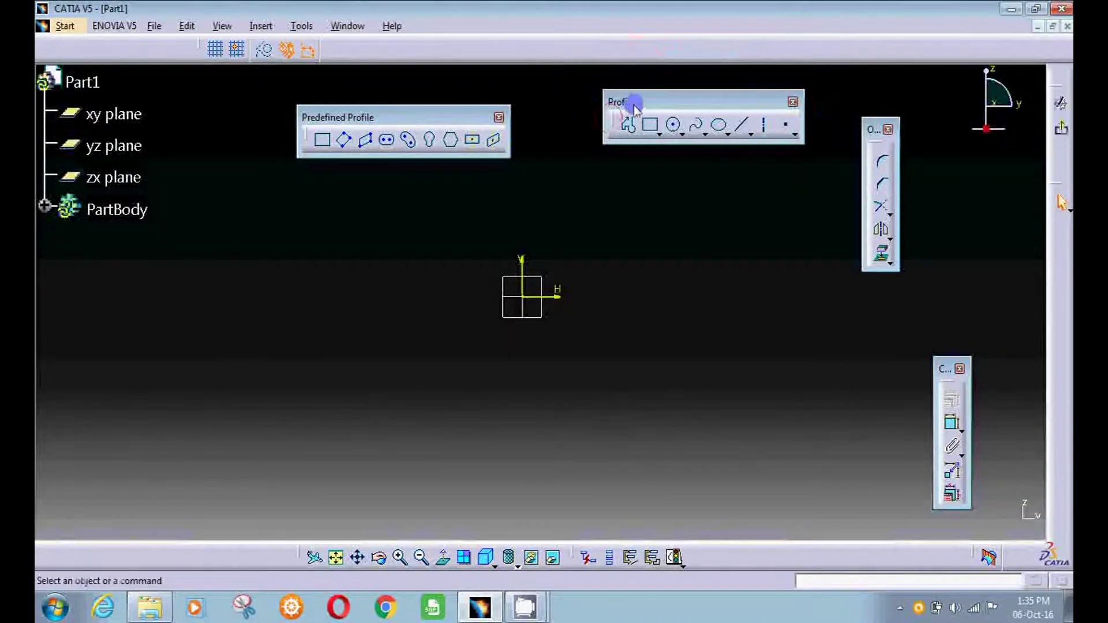
- Sketch an open zigzag chain of 15 connected lines around the origin with the Profile tool, starting at about H -124 mm
{"action": "left_click", "coordinate": [626, 127]}
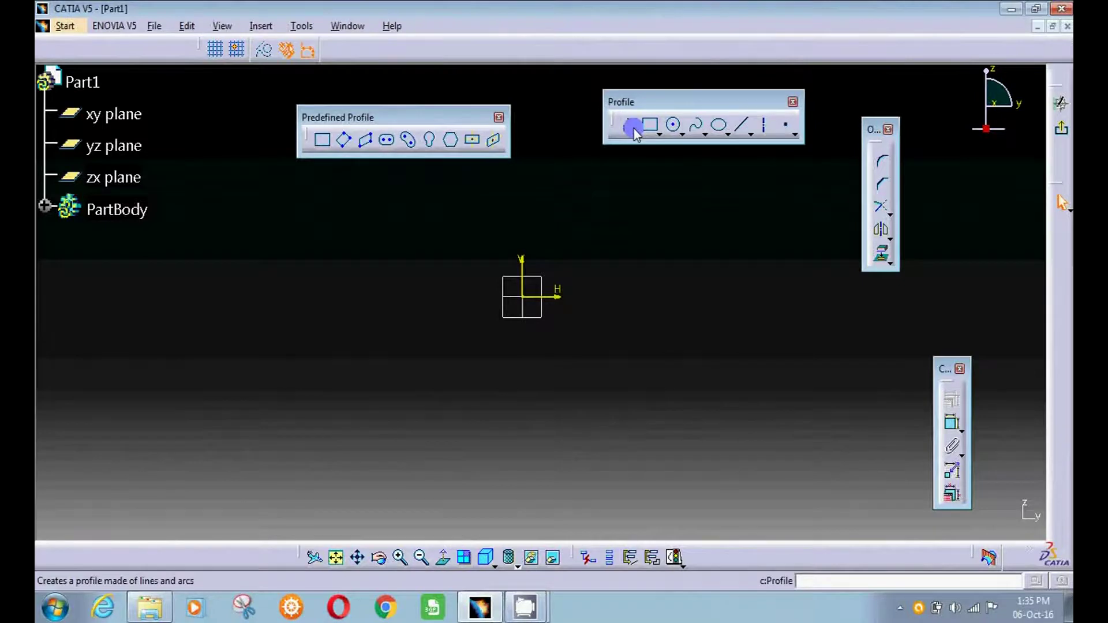
{"action": "left_click", "coordinate": [633, 128]}
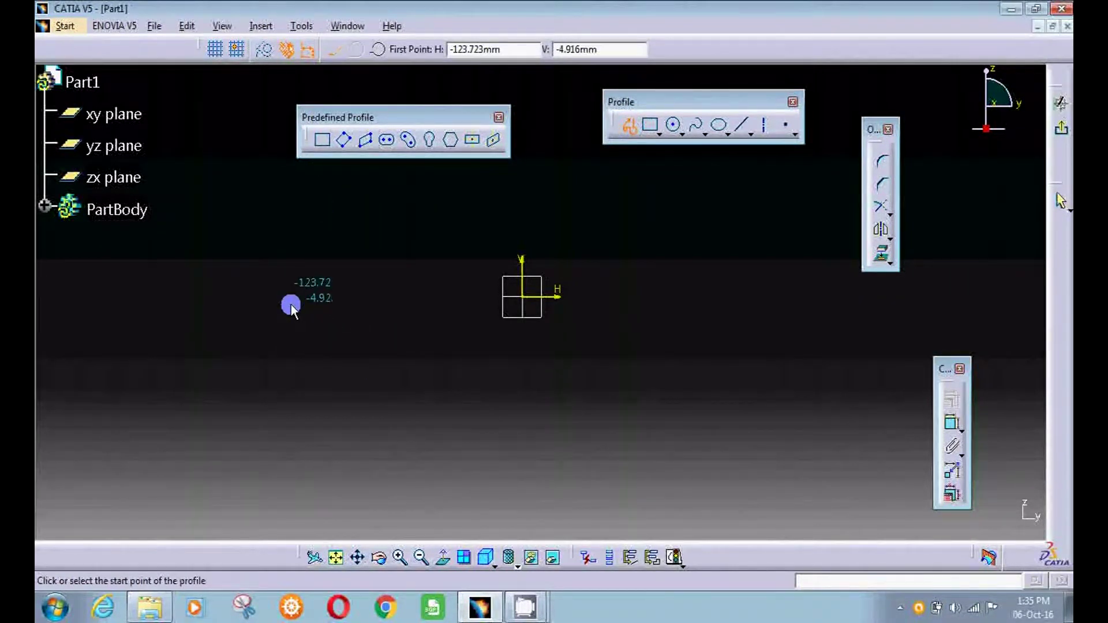
{"action": "left_click", "coordinate": [295, 290]}
{"action": "left_click", "coordinate": [403, 223]}
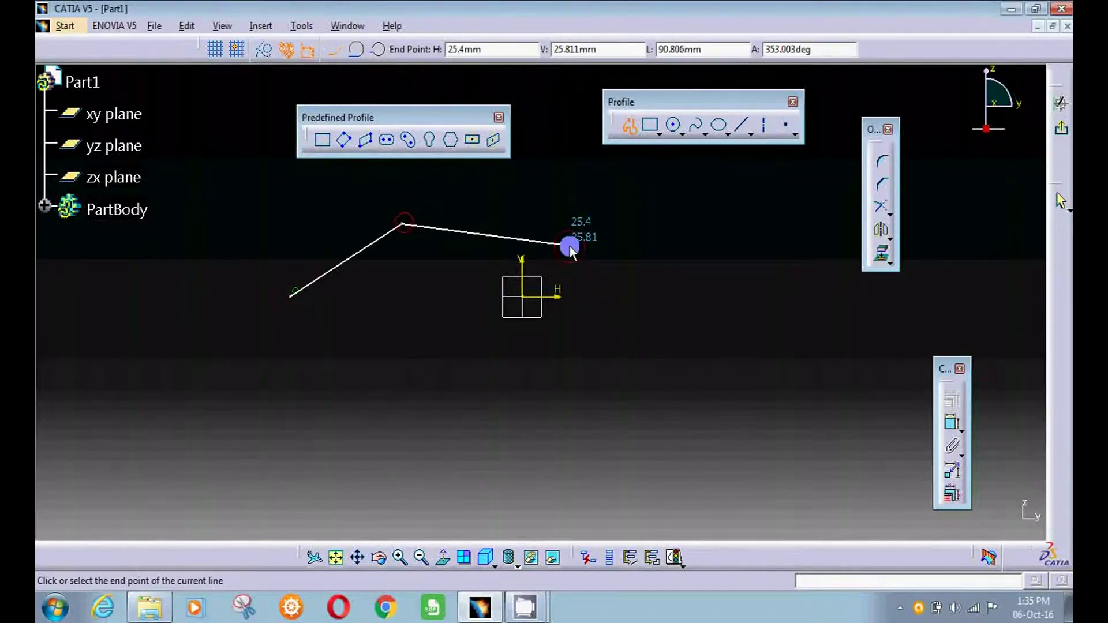
{"action": "left_click", "coordinate": [569, 245]}
{"action": "left_click", "coordinate": [689, 222]}
{"action": "left_click", "coordinate": [730, 318]}
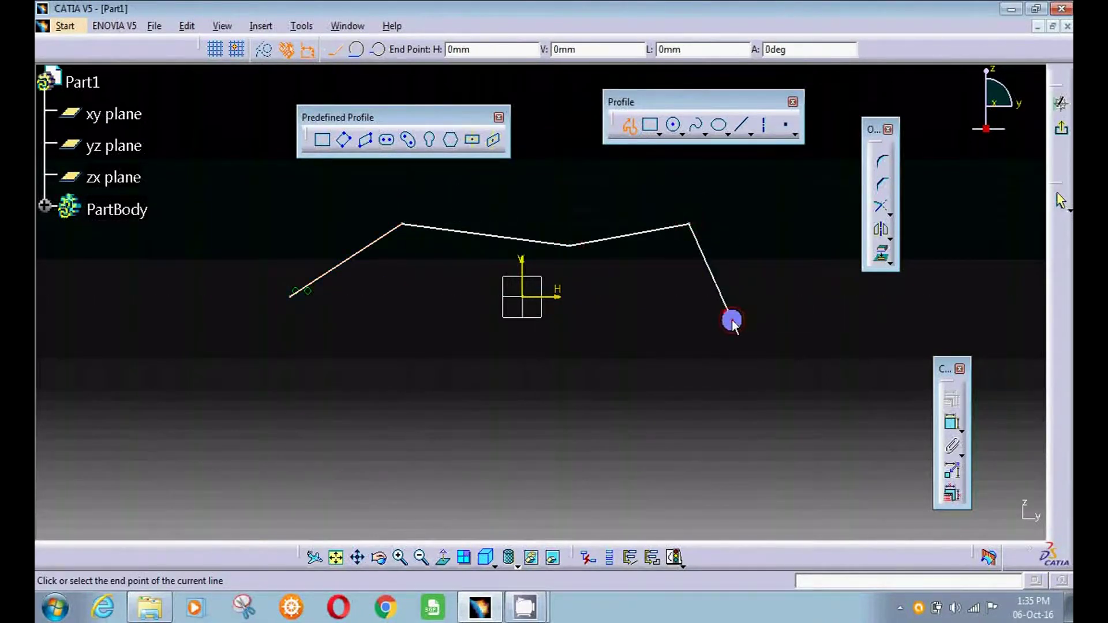
{"action": "left_click", "coordinate": [708, 437]}
{"action": "left_click", "coordinate": [541, 395]}
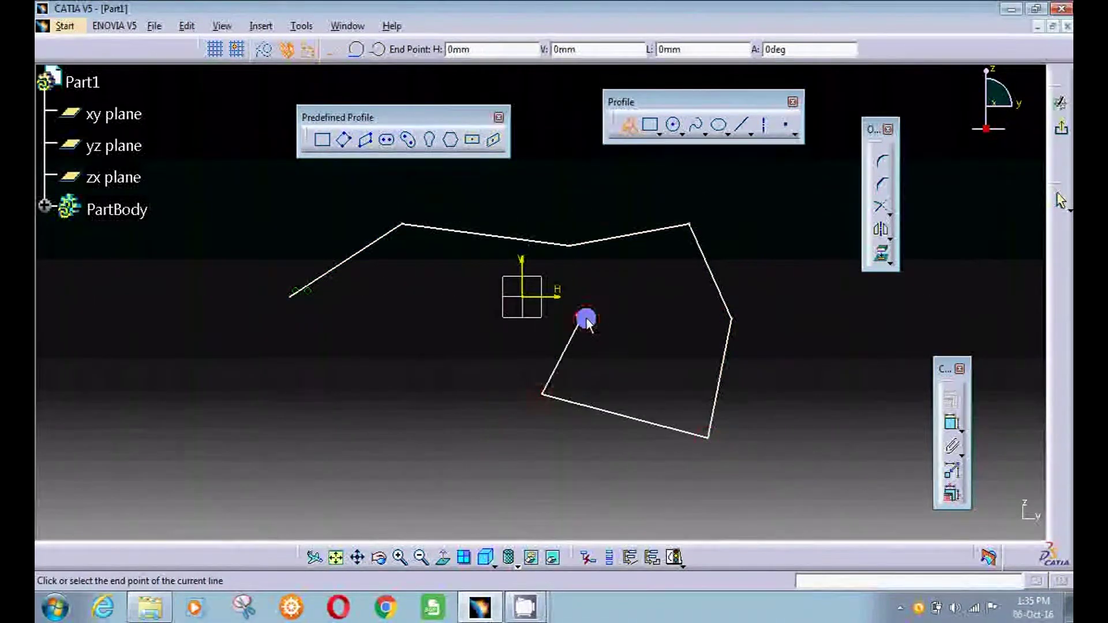
{"action": "left_click", "coordinate": [580, 320]}
{"action": "left_click", "coordinate": [589, 281]}
{"action": "left_click", "coordinate": [431, 315]}
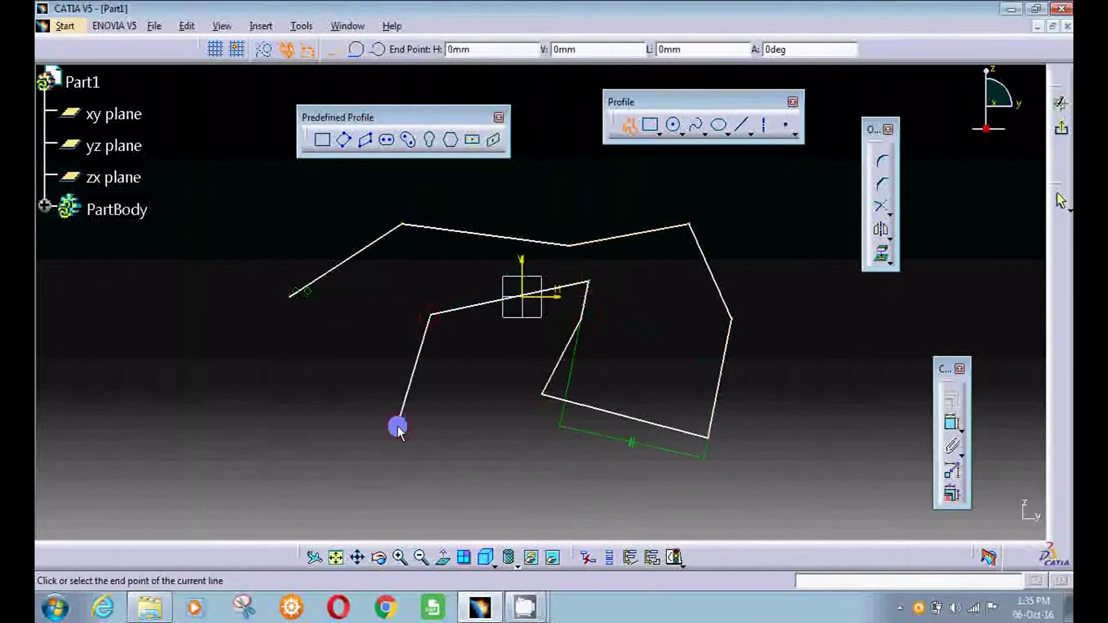
{"action": "left_click", "coordinate": [397, 426]}
{"action": "left_click", "coordinate": [344, 362]}
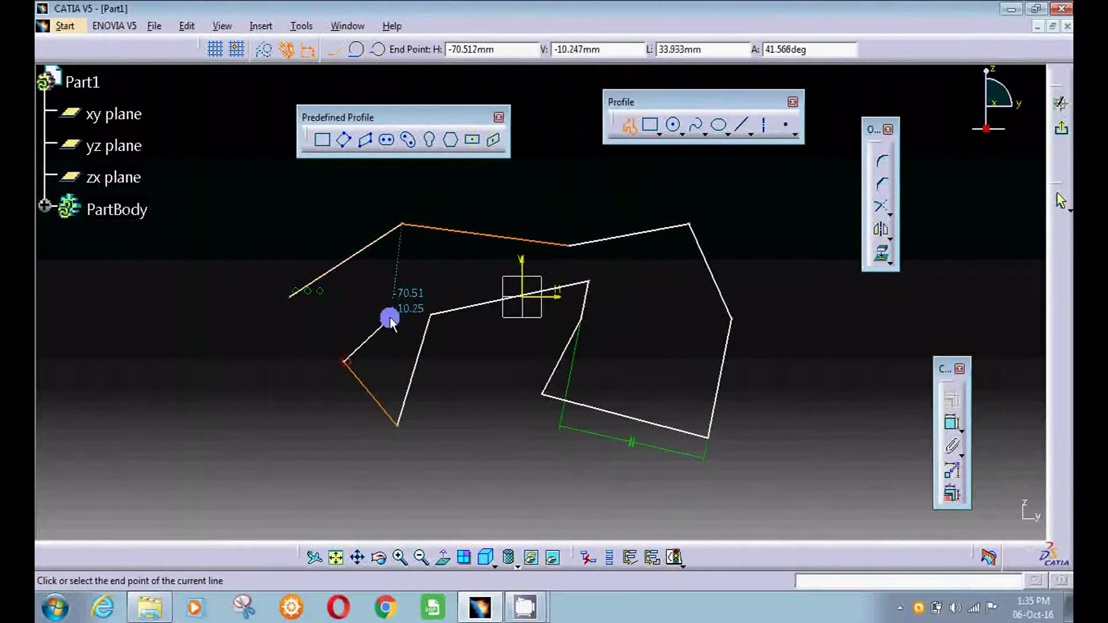
{"action": "left_click", "coordinate": [390, 318]}
{"action": "left_click", "coordinate": [278, 341]}
{"action": "left_click", "coordinate": [225, 293]}
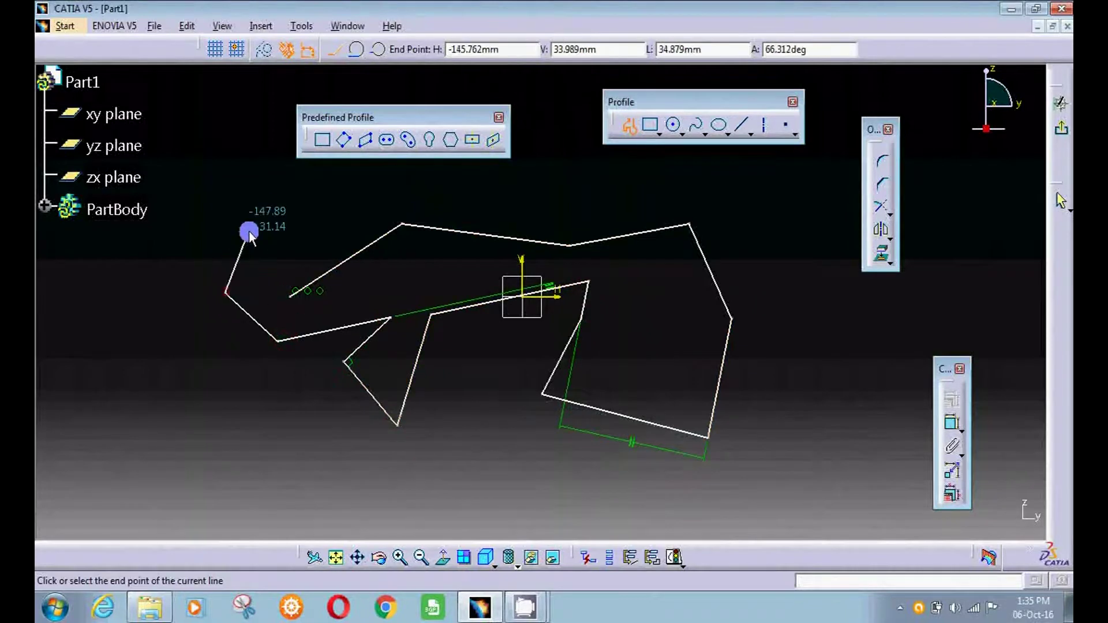
{"action": "left_click", "coordinate": [246, 219]}
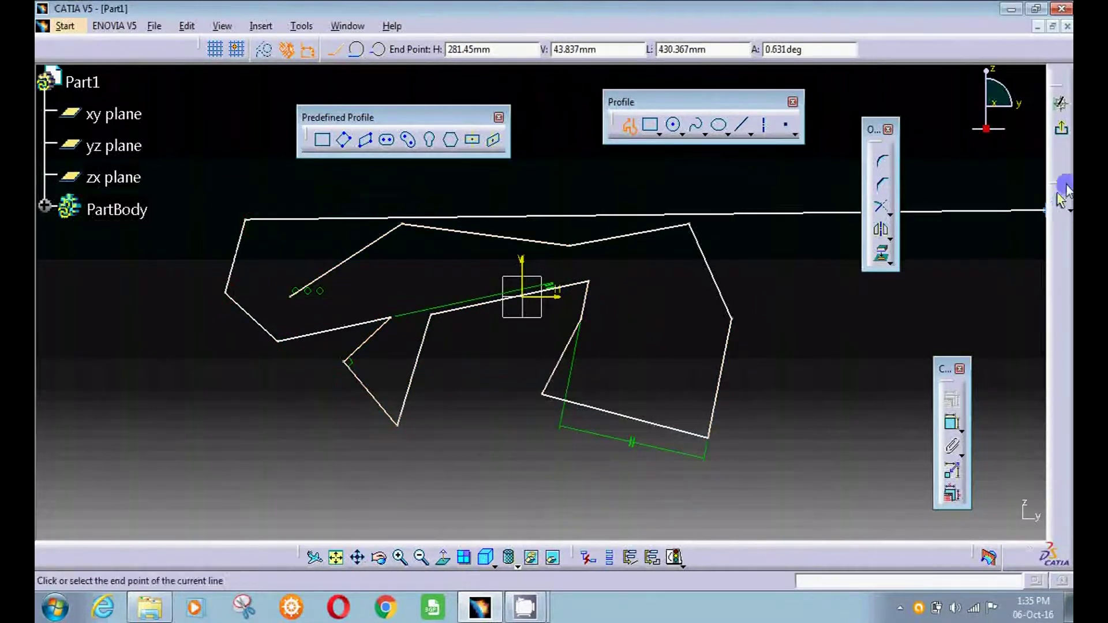
- Undock the Select toolbar and end the Profile command, leaving the line chain open
{"action": "left_click_drag", "start_coordinate": [1061, 197], "coordinate": [825, 323]}
{"action": "left_click", "coordinate": [821, 336]}
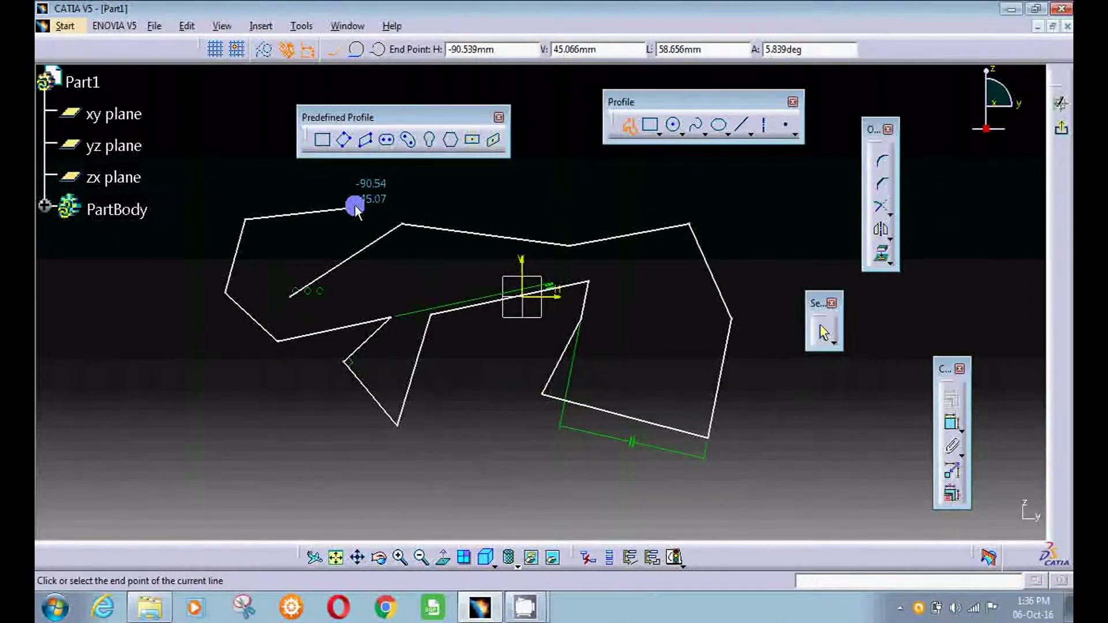
{"action": "key", "text": "Escape"}
{"action": "key", "text": "Escape"}
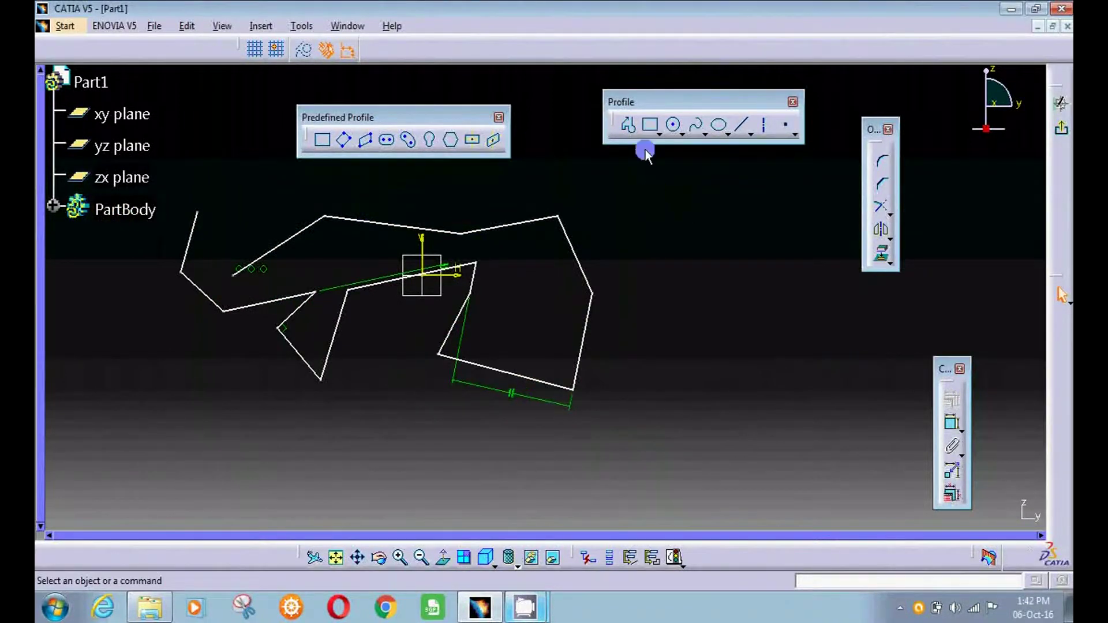
- Restart the Profile tool, float the Sketch tools toolbar over the sketch area and activate its first-point V and H fields
{"action": "left_click", "coordinate": [633, 124]}
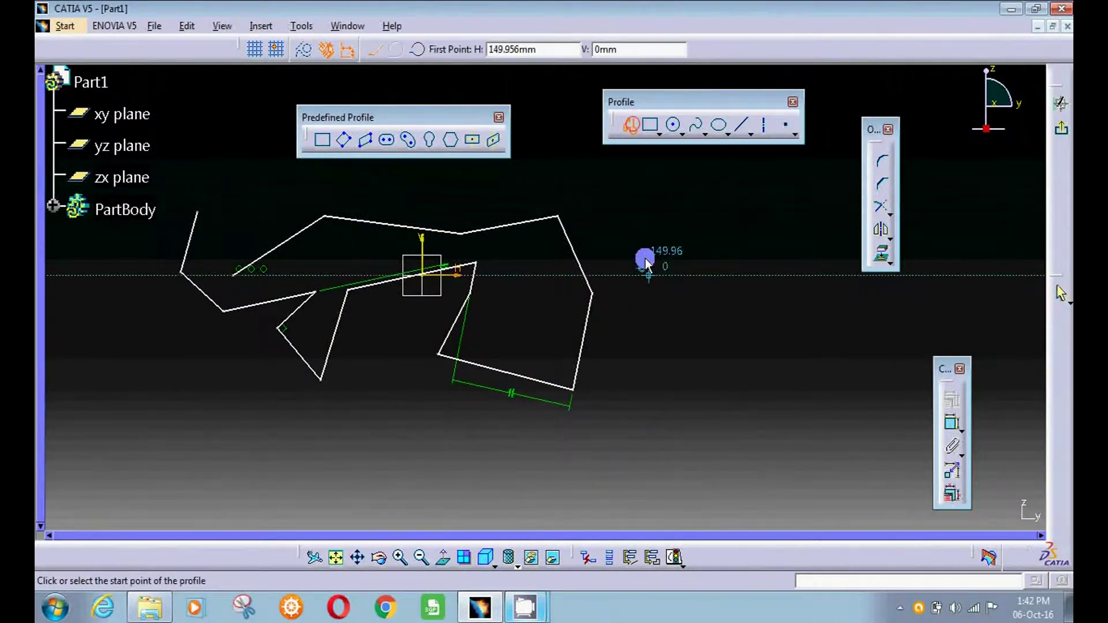
{"action": "mouse_move", "coordinate": [301, 139]}
{"action": "left_mouse_down"}
{"action": "mouse_move", "coordinate": [258, 137]}
{"action": "mouse_move", "coordinate": [265, 178]}
{"action": "left_mouse_up"}
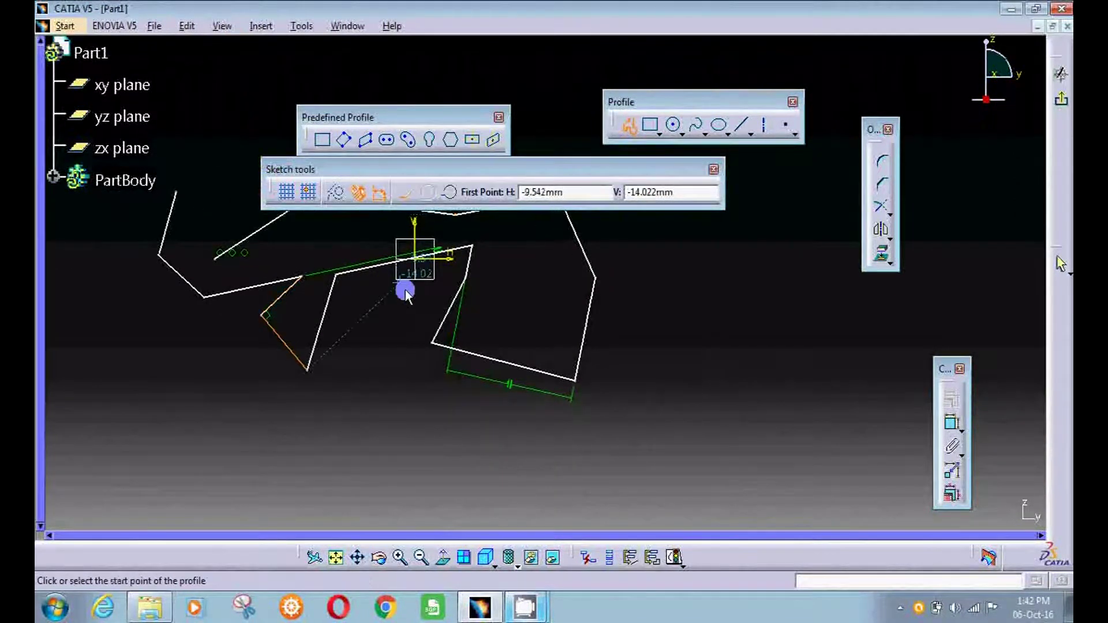
{"action": "middle_click_drag", "start_coordinate": [405, 289], "coordinate": [348, 354]}
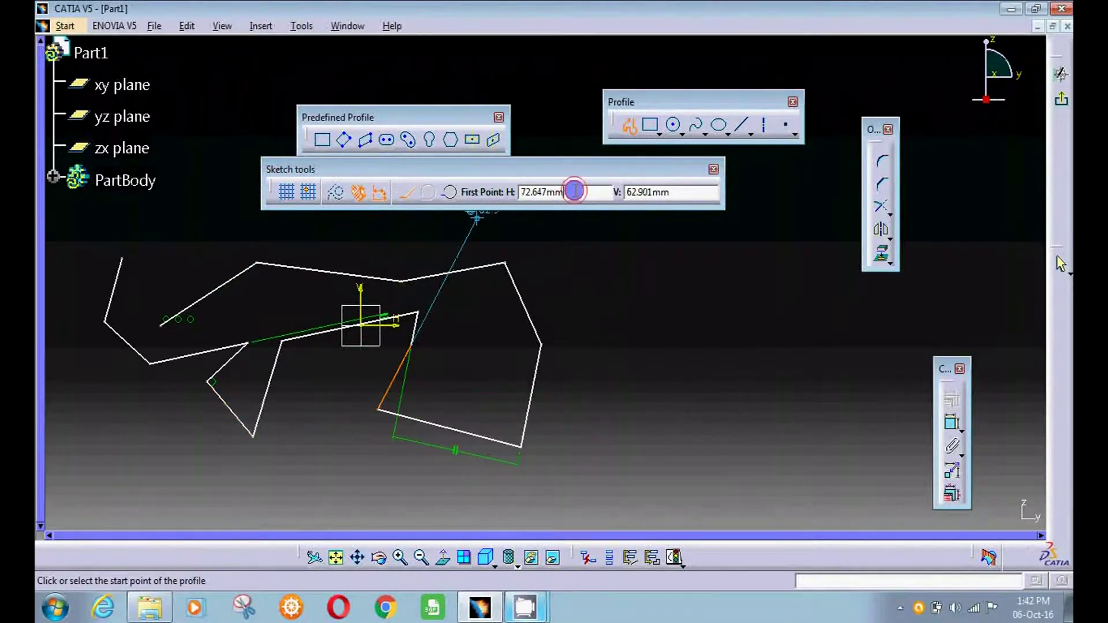
{"action": "left_click", "coordinate": [700, 190]}
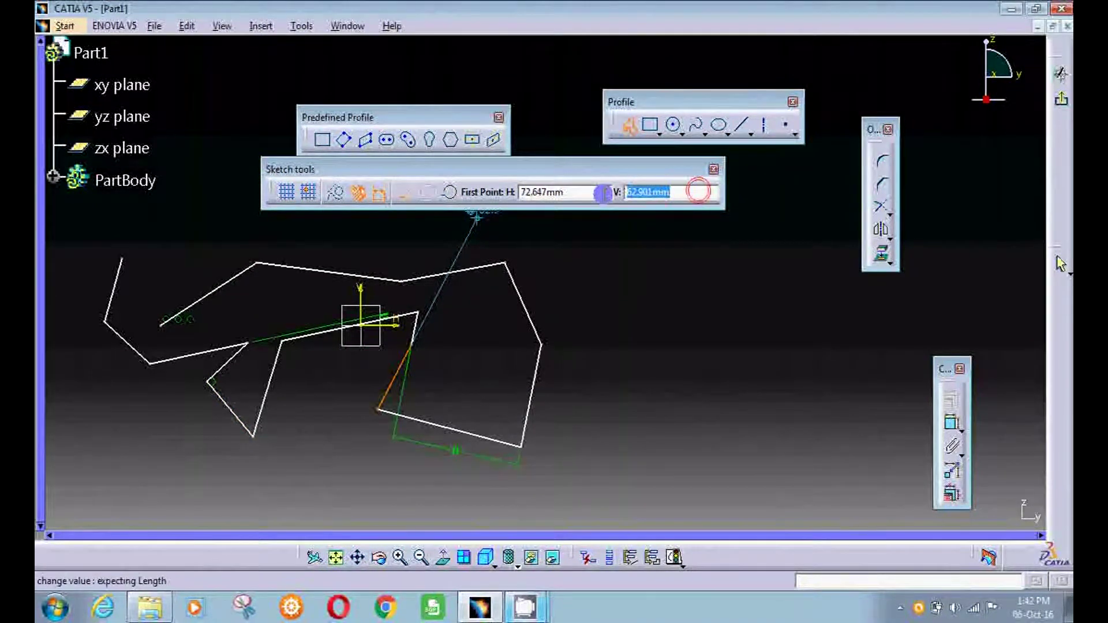
{"action": "left_click", "coordinate": [585, 194]}
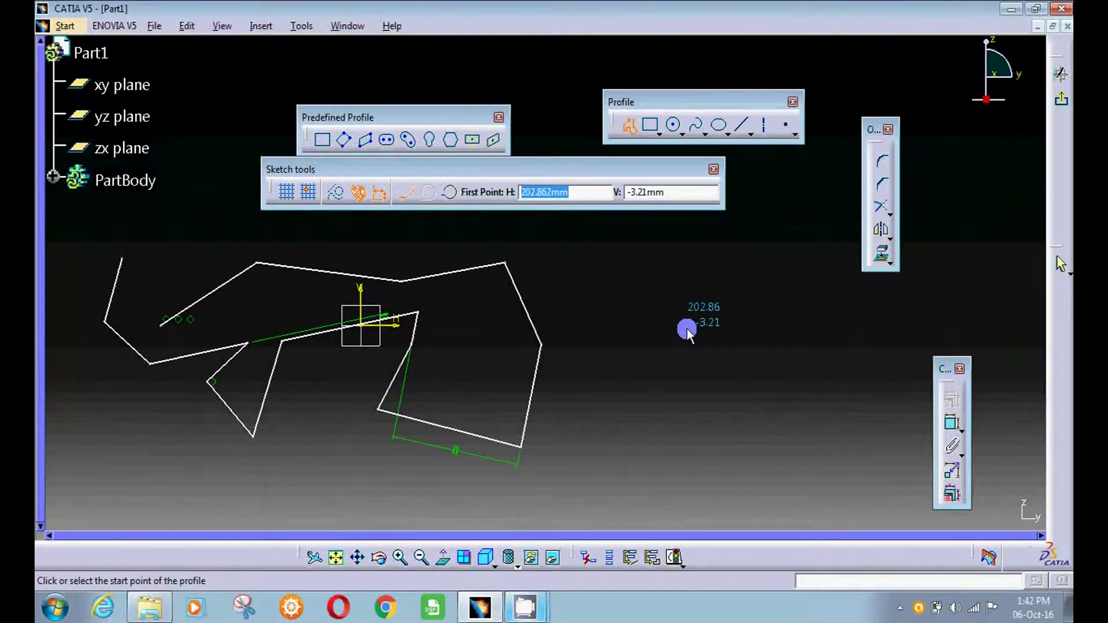
{"action": "middle_click_drag", "start_coordinate": [636, 330], "coordinate": [578, 335]}
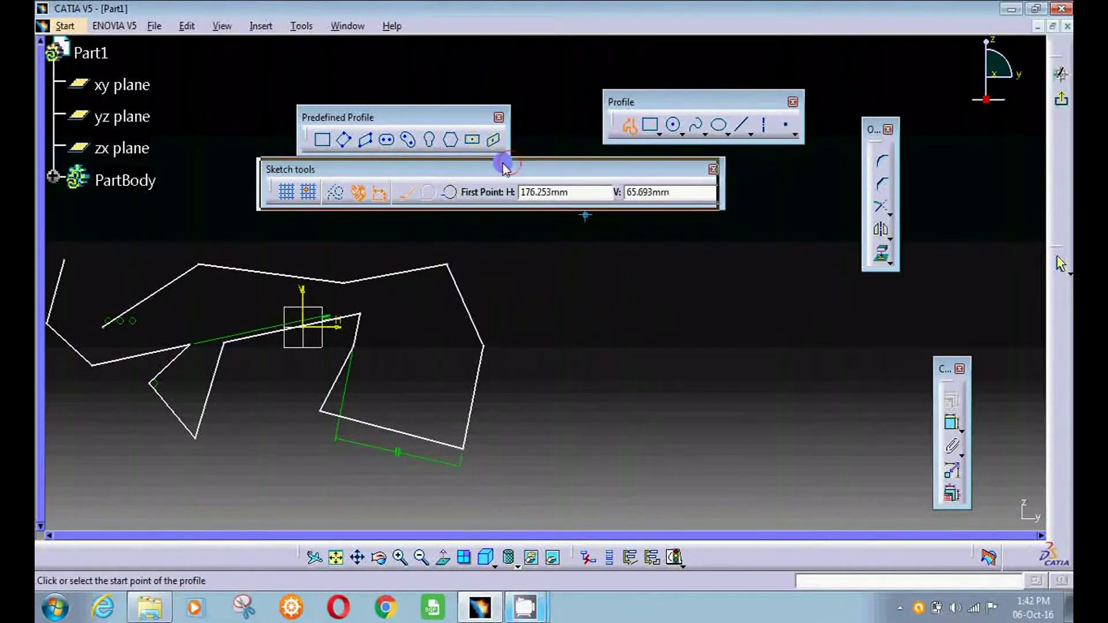
{"action": "left_click_drag", "start_coordinate": [506, 165], "coordinate": [478, 173]}
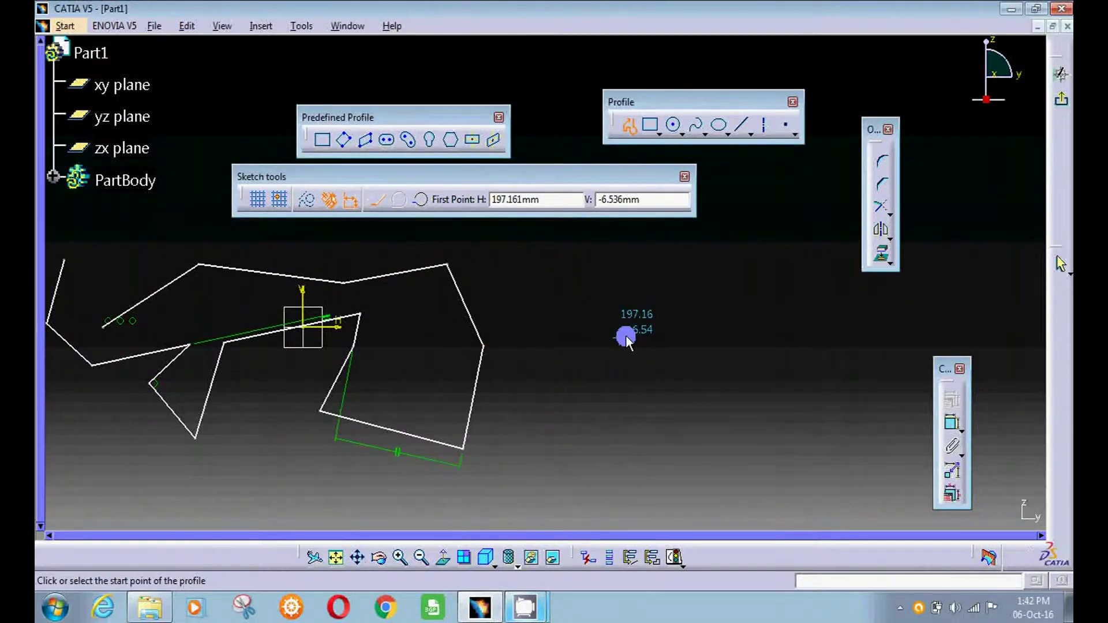
- Start a profile at about H 198 mm, V -6.5 mm and create its first line 50 mm long, rising away from the earlier chain
{"action": "left_click", "coordinate": [619, 340]}
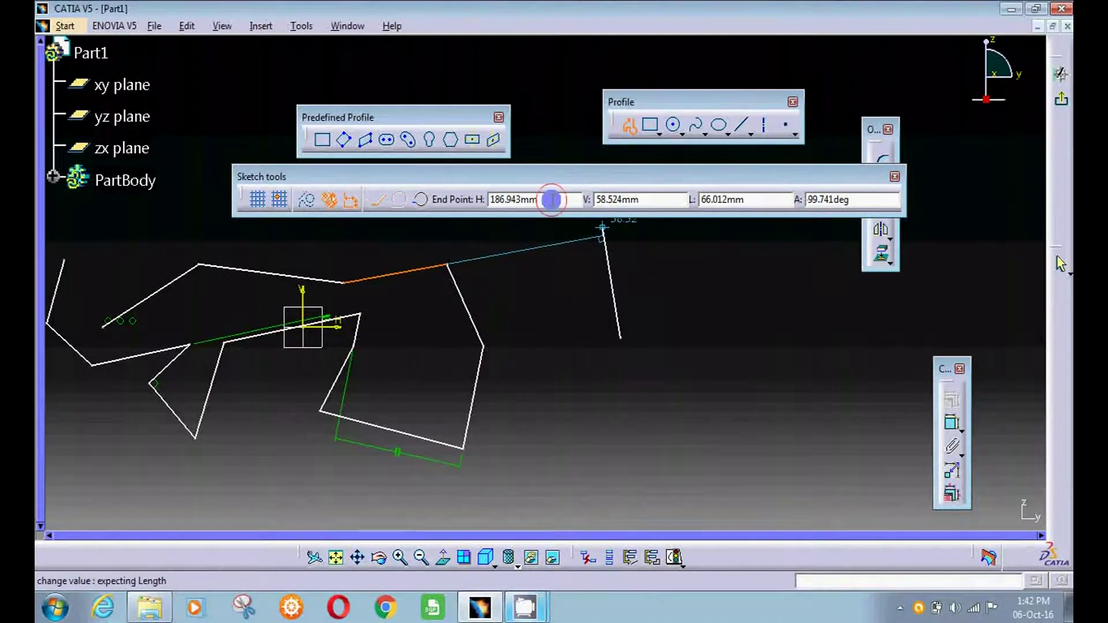
{"action": "left_click", "coordinate": [548, 199]}
{"action": "left_click", "coordinate": [672, 200]}
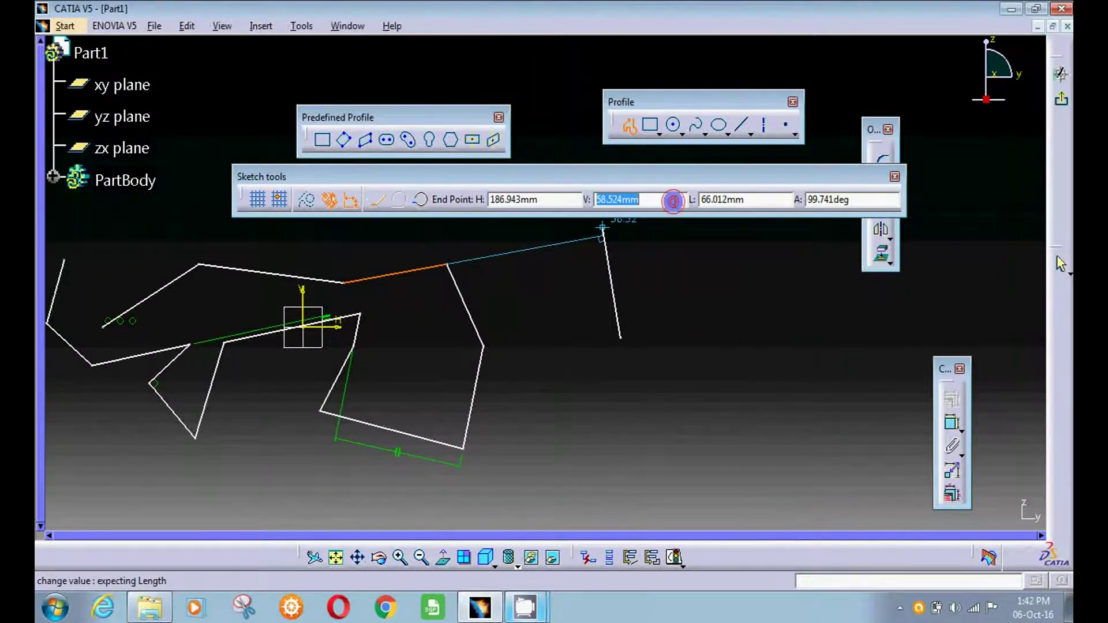
{"action": "left_click", "coordinate": [775, 202]}
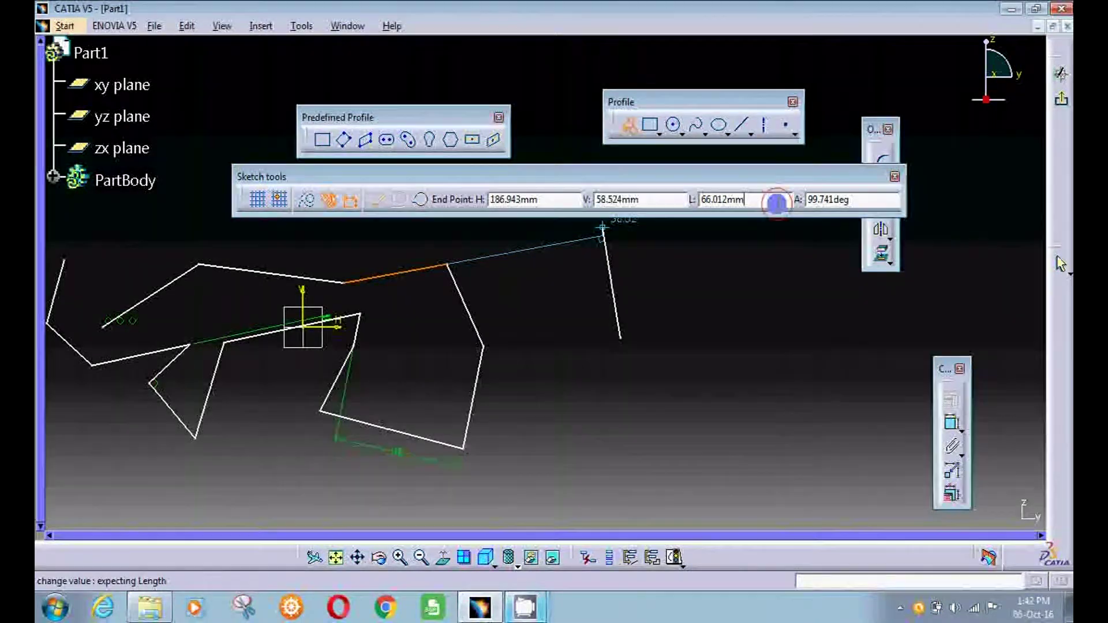
{"action": "left_click", "coordinate": [848, 199]}
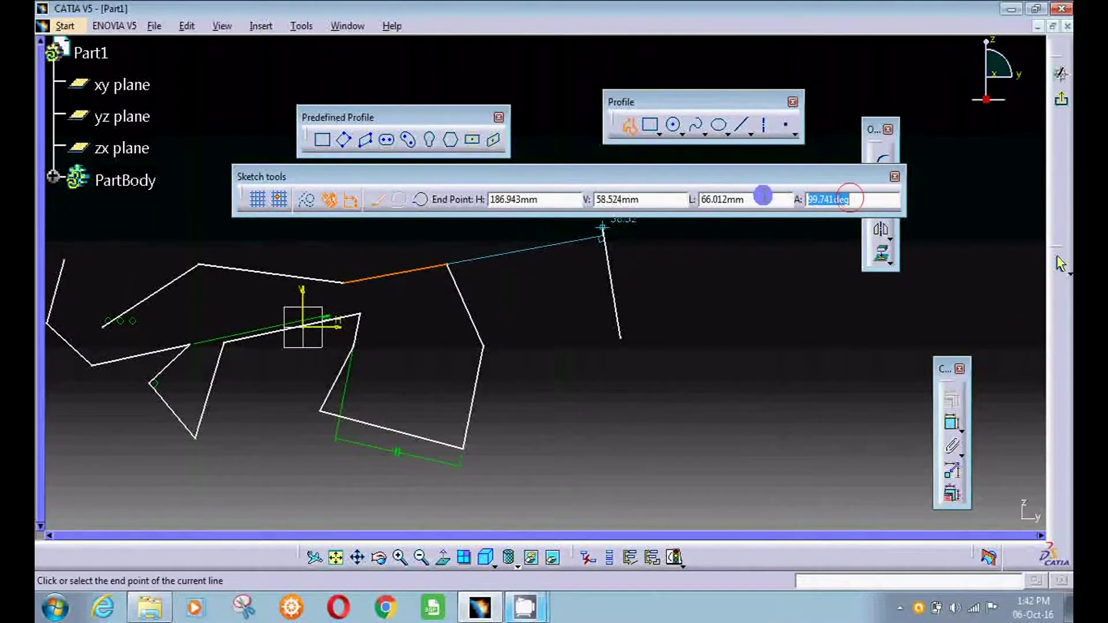
{"action": "left_click", "coordinate": [761, 198]}
{"action": "type", "text": "5"}
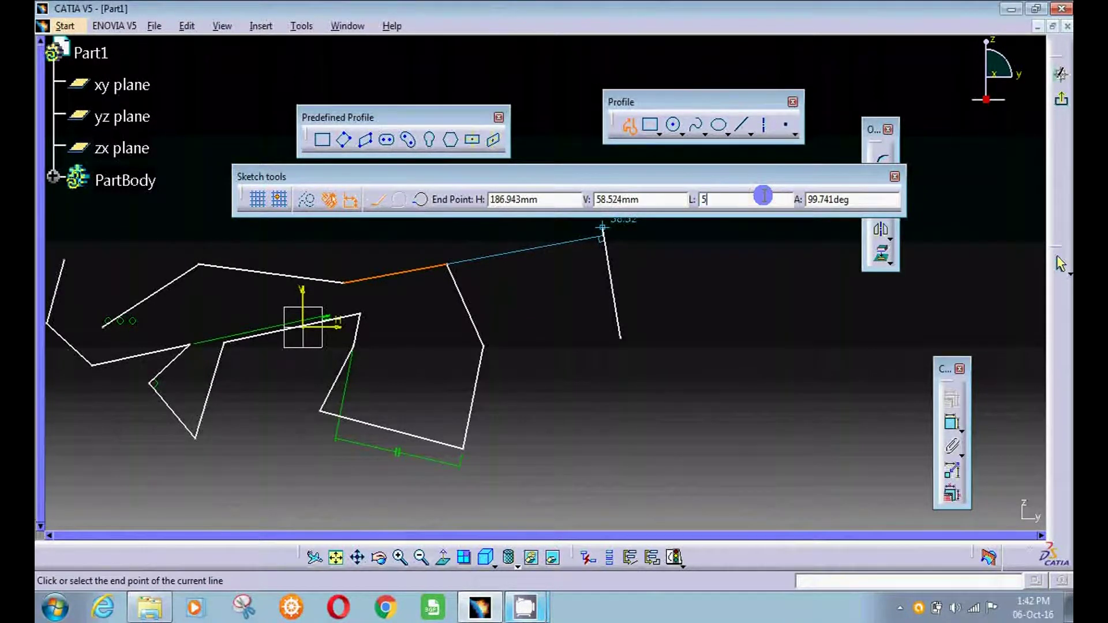
{"action": "type", "text": "0"}
{"action": "key", "text": "Return"}
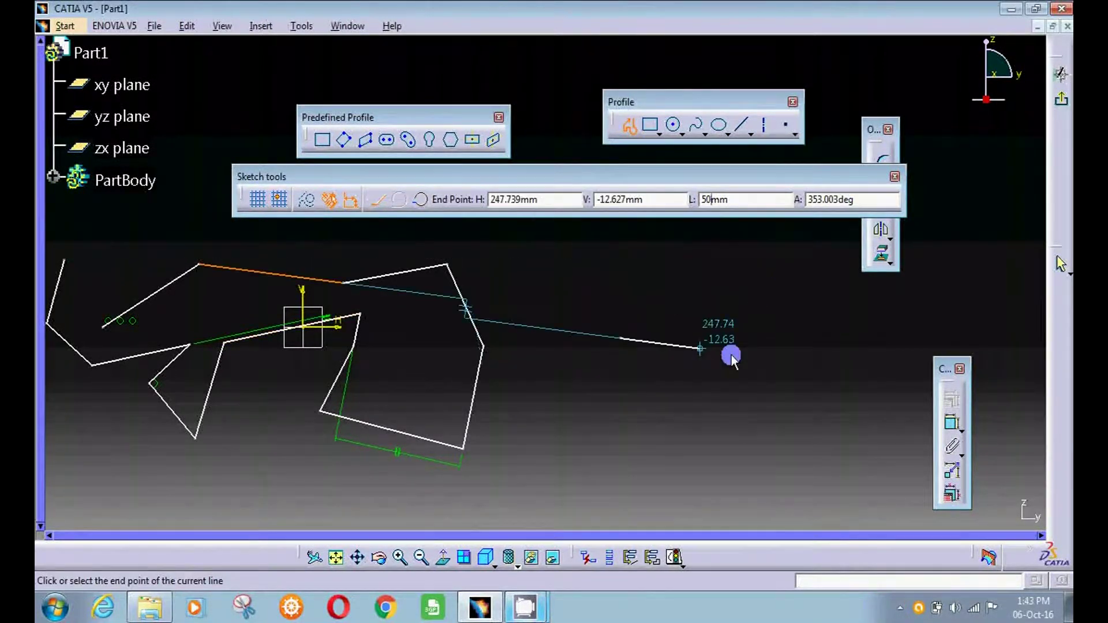
{"action": "left_click", "coordinate": [699, 257]}
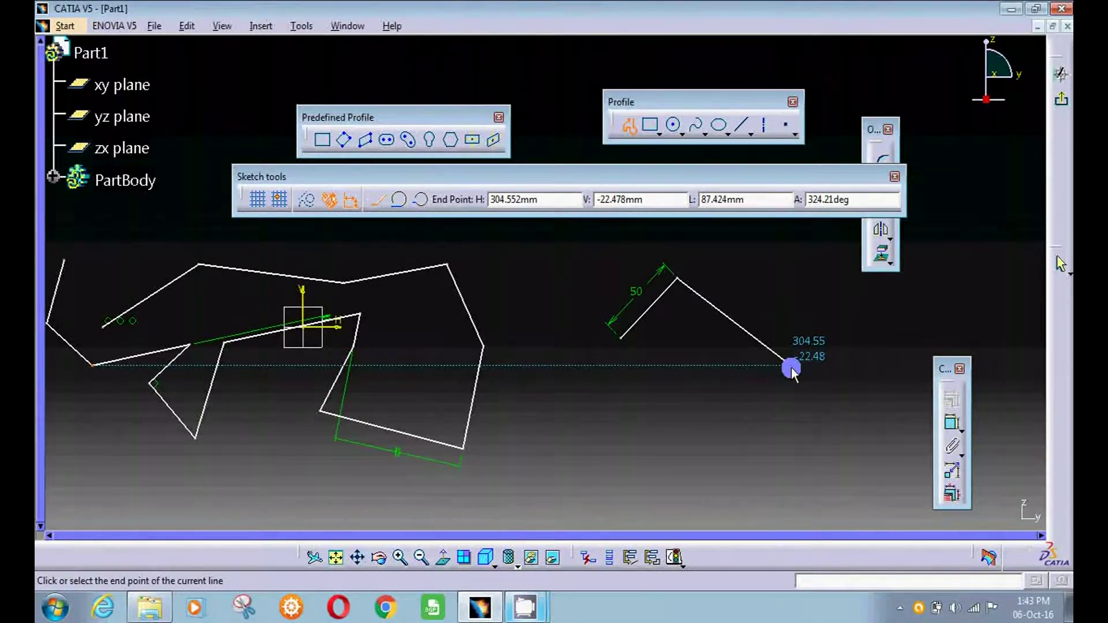
- Continue the profile with a descending line about 87 mm long, a short rising line and a horizontal line, leaving it open, and end the command
{"action": "left_click", "coordinate": [791, 366]}
{"action": "left_click", "coordinate": [832, 338]}
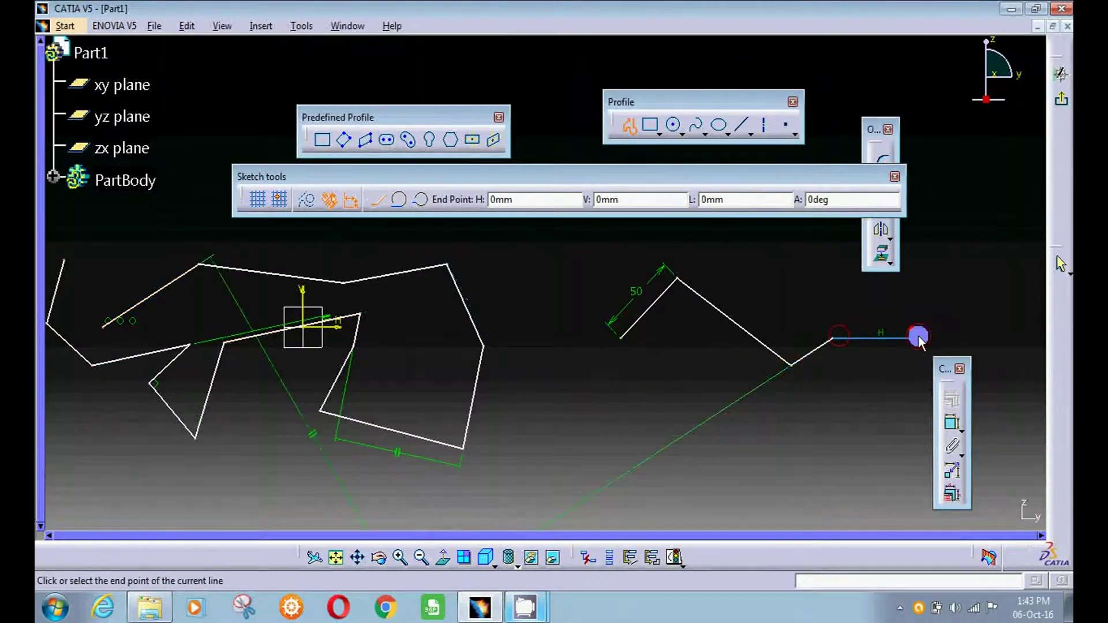
{"action": "left_click", "coordinate": [918, 338]}
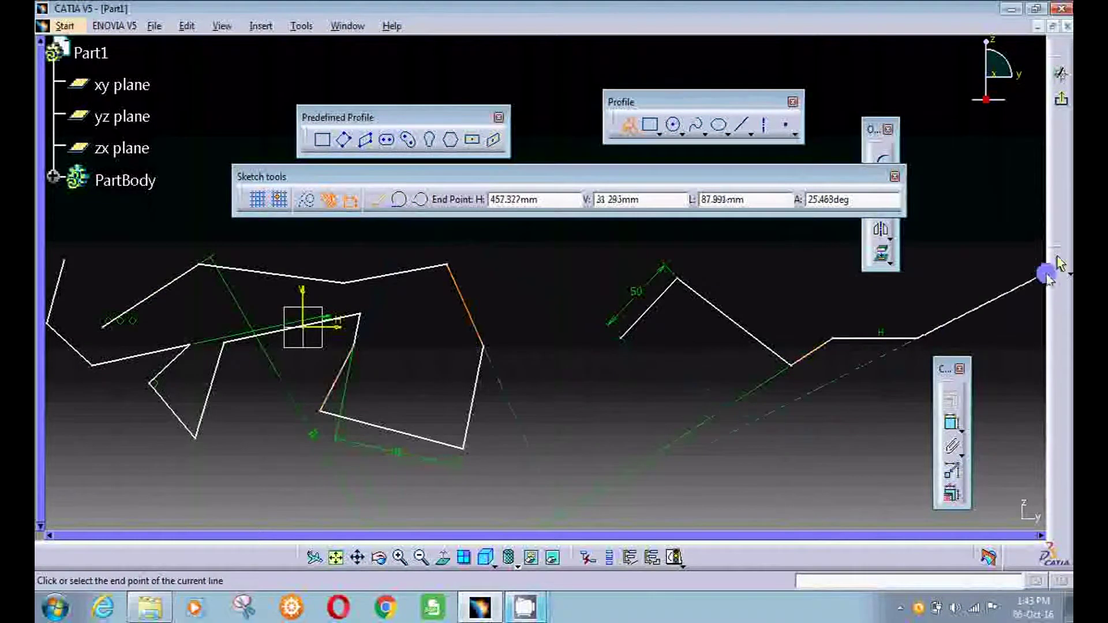
{"action": "double_click", "coordinate": [1044, 275]}
{"action": "key", "text": "Escape"}
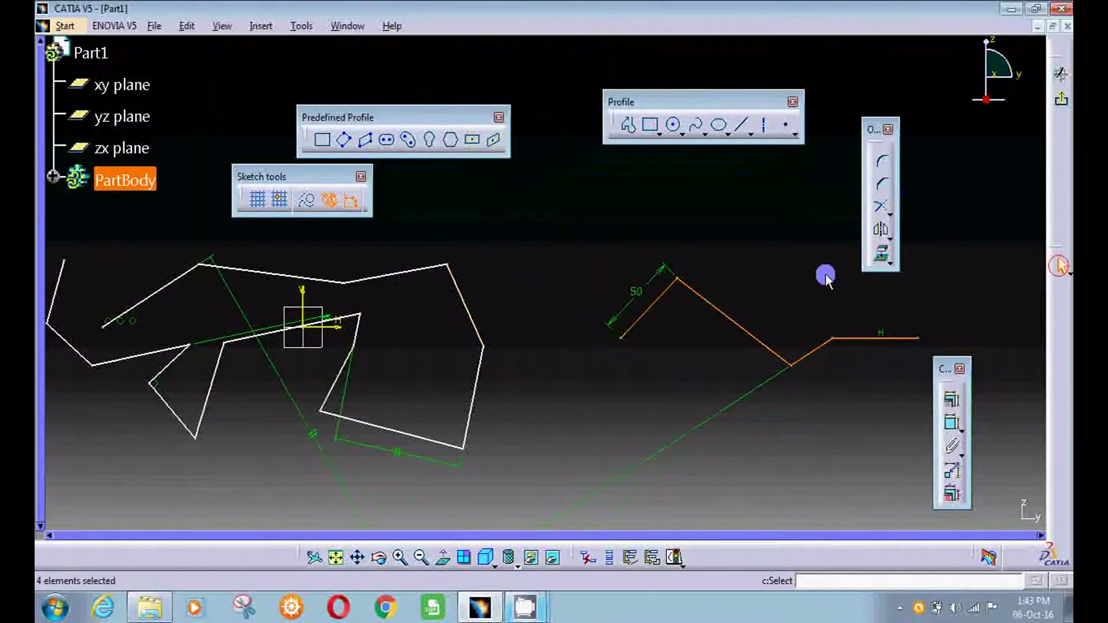
{"action": "left_click", "coordinate": [746, 248]}
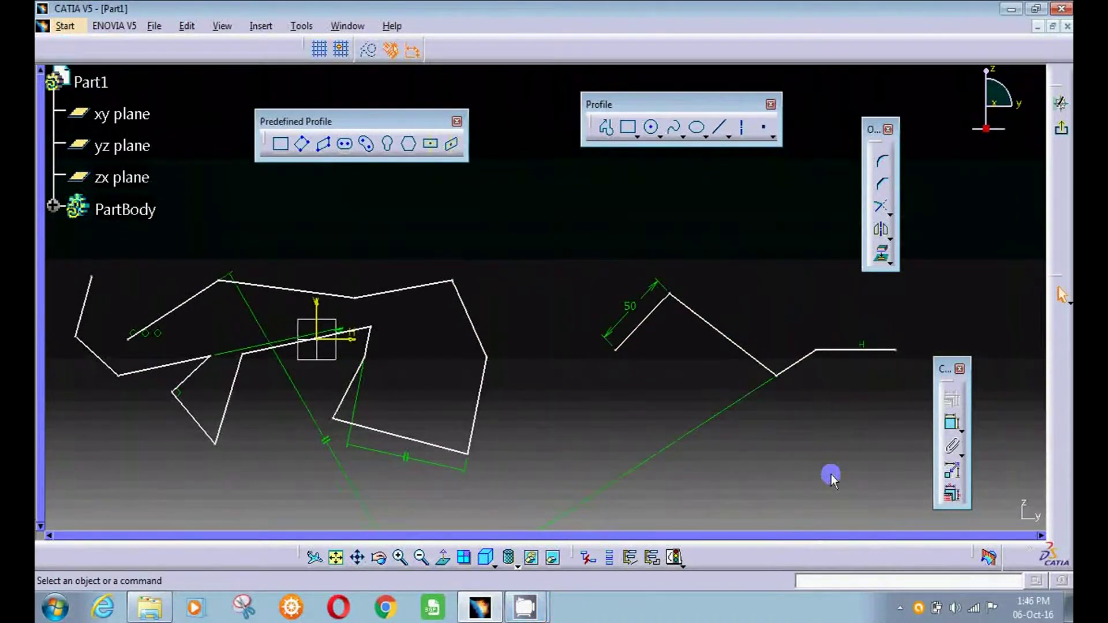
- Detach the rectangle tools from the Profile toolbar as a floating Predefined Profile toolbar and place it beside the Profile toolbar
{"action": "left_click", "coordinate": [596, 243]}
{"action": "middle_click", "coordinate": [593, 245]}
{"action": "mouse_move", "coordinate": [592, 245]}
{"action": "middle_mouse_down"}
{"action": "mouse_move", "coordinate": [596, 317]}
{"action": "mouse_move", "coordinate": [598, 247]}
{"action": "middle_mouse_up"}
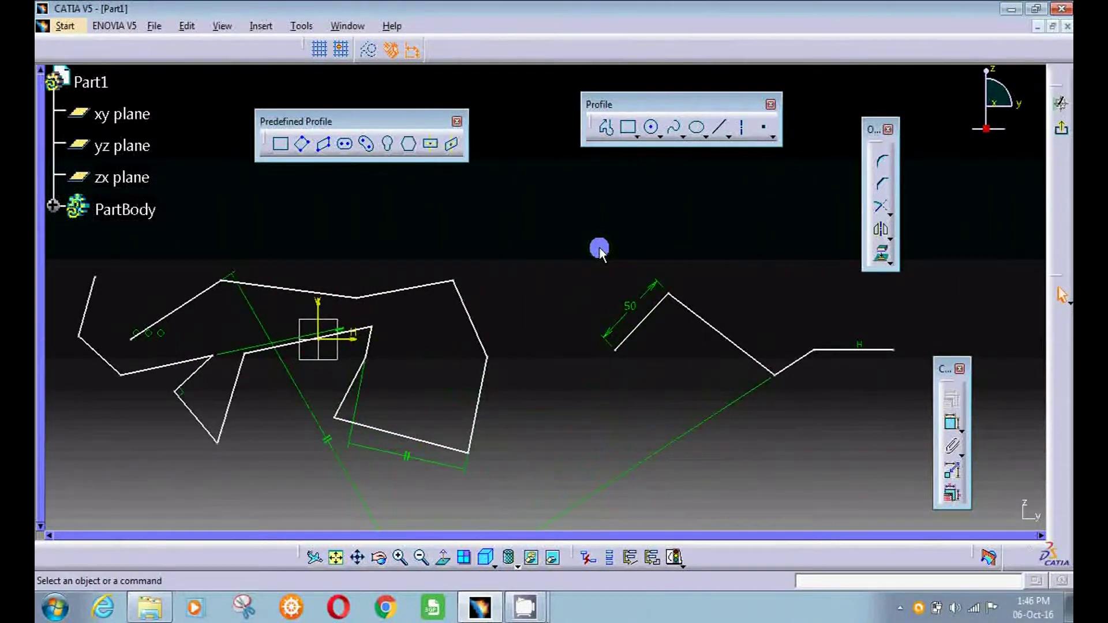
{"action": "middle_click_drag", "start_coordinate": [599, 247], "coordinate": [599, 247]}
{"action": "mouse_move", "coordinate": [599, 247]}
{"action": "middle_mouse_down"}
{"action": "mouse_move", "coordinate": [391, 274]}
{"action": "mouse_move", "coordinate": [349, 225]}
{"action": "mouse_move", "coordinate": [306, 218]}
{"action": "middle_mouse_up"}
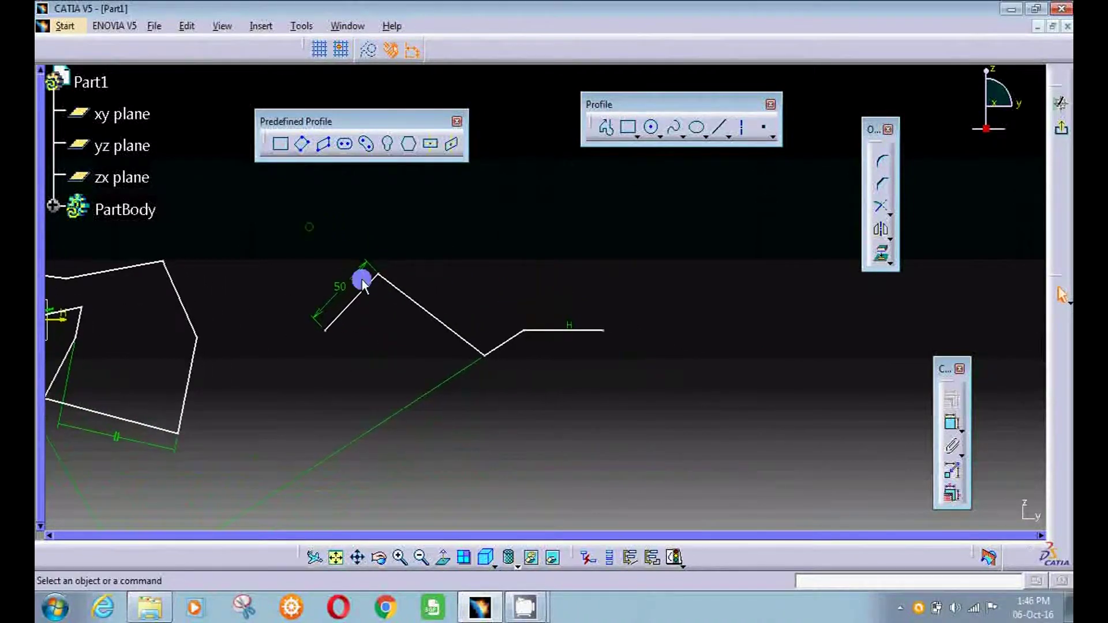
{"action": "mouse_move", "coordinate": [521, 371]}
{"action": "middle_mouse_down"}
{"action": "mouse_move", "coordinate": [477, 257]}
{"action": "mouse_move", "coordinate": [470, 264]}
{"action": "middle_mouse_up"}
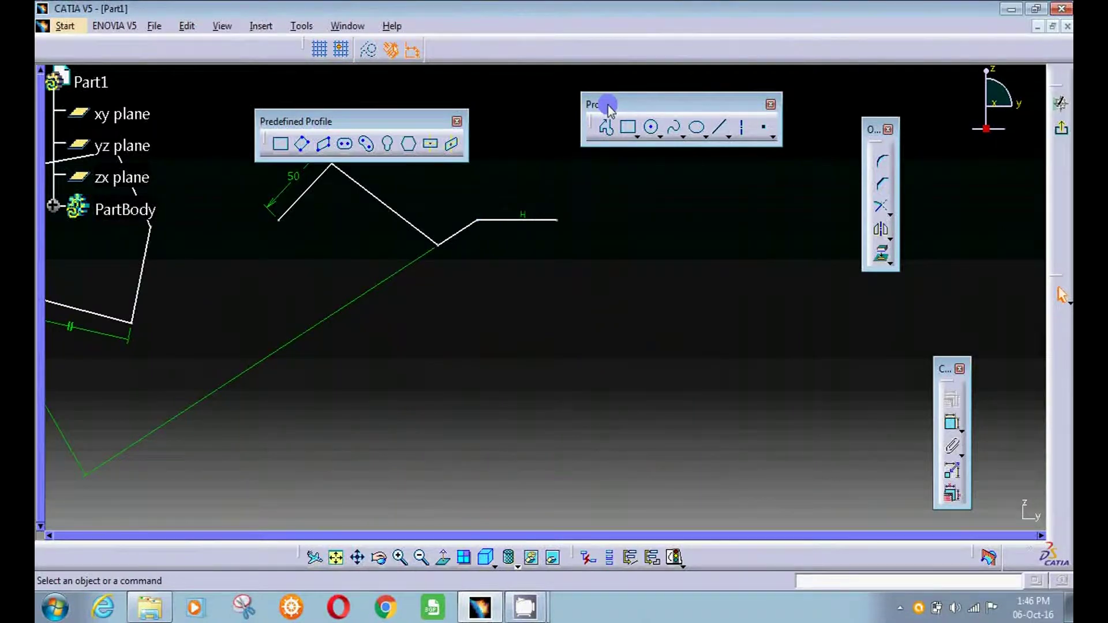
{"action": "left_click", "coordinate": [629, 128]}
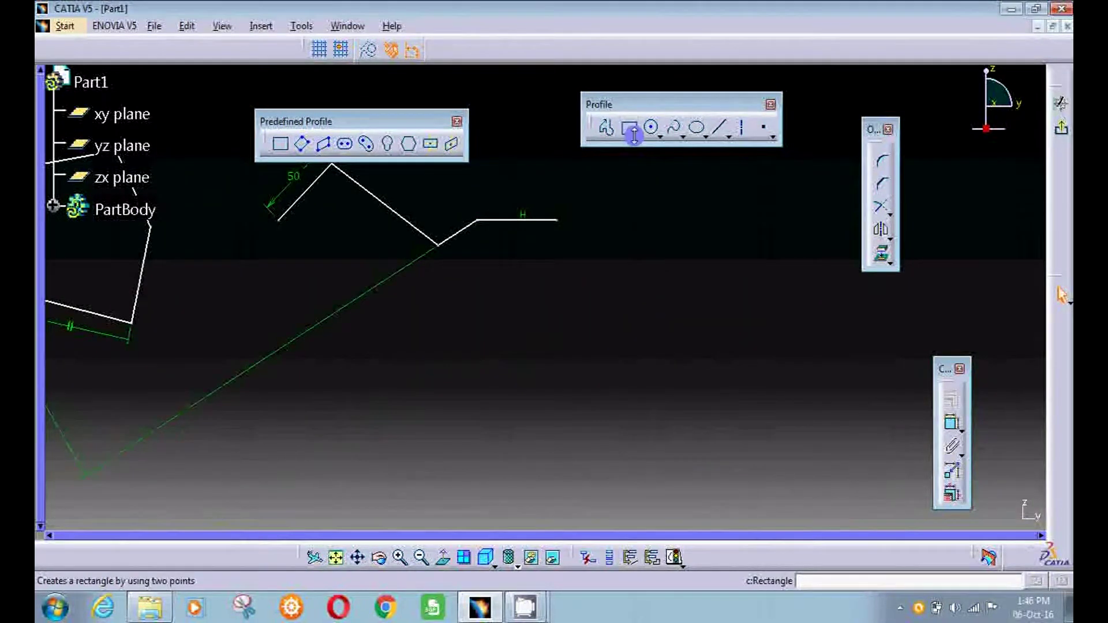
{"action": "left_click", "coordinate": [636, 137]}
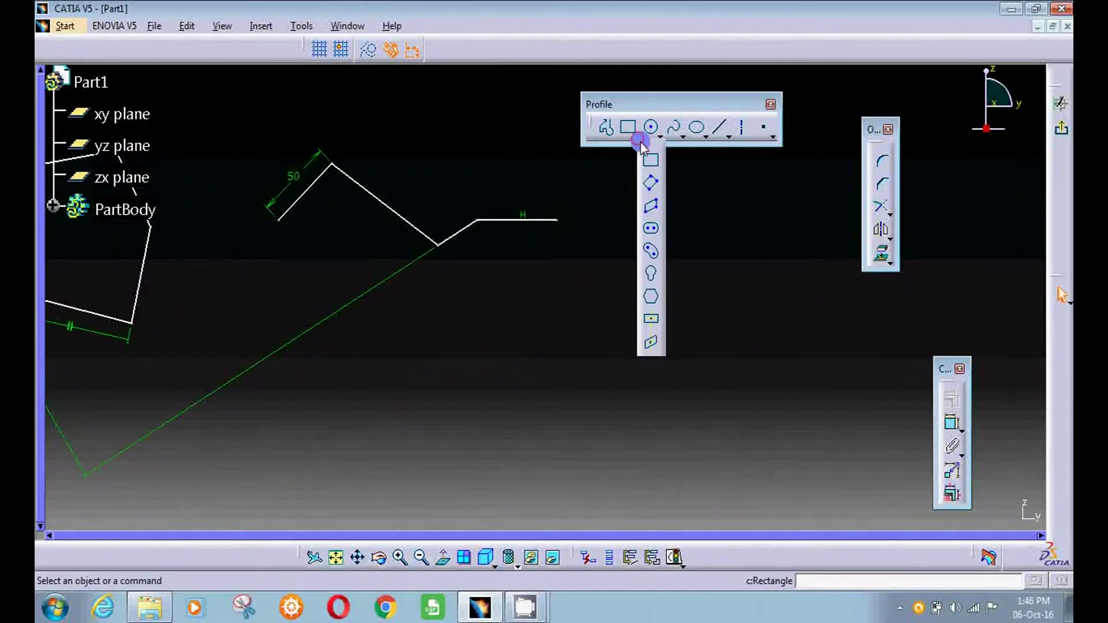
{"action": "left_click_drag", "start_coordinate": [637, 138], "coordinate": [486, 121]}
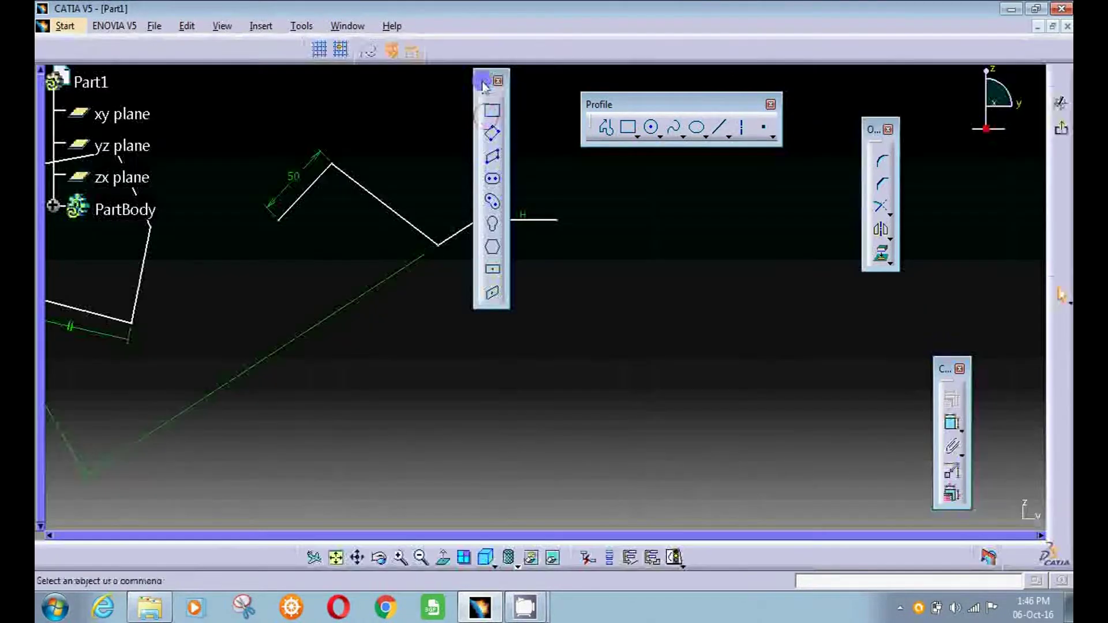
{"action": "mouse_move", "coordinate": [483, 81]}
{"action": "left_mouse_down"}
{"action": "mouse_move", "coordinate": [526, 45]}
{"action": "mouse_move", "coordinate": [294, 143]}
{"action": "mouse_move", "coordinate": [297, 125]}
{"action": "left_mouse_up"}
- Sketch a rectangle about 221 mm wide and 81 mm high below the second line chain, from about H 327 mm, V -77 mm
{"action": "left_click", "coordinate": [314, 133]}
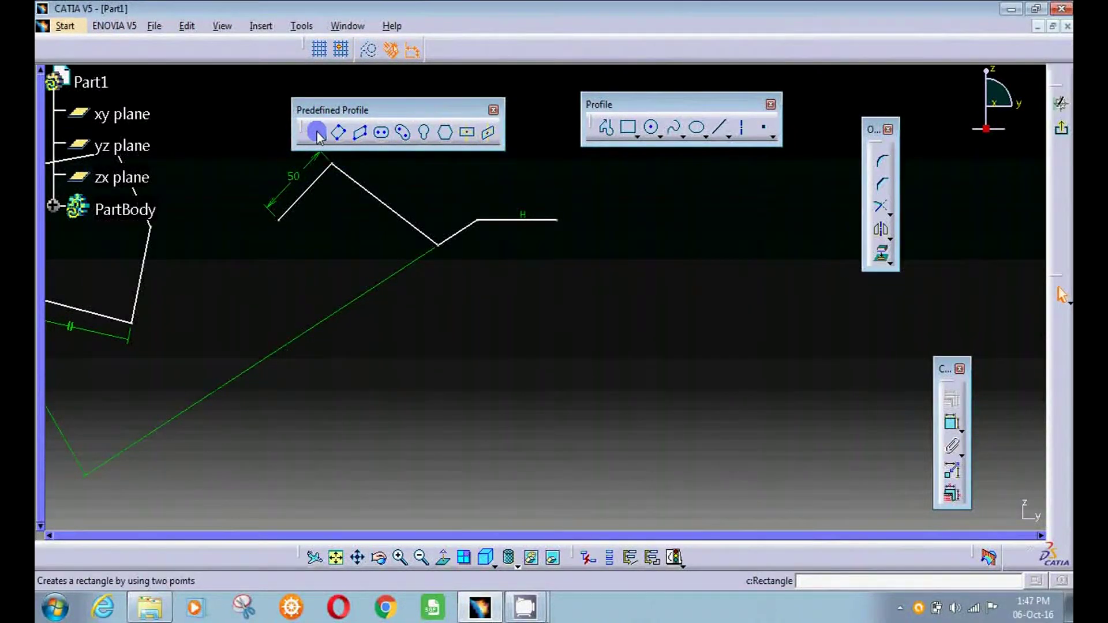
{"action": "left_click", "coordinate": [317, 133]}
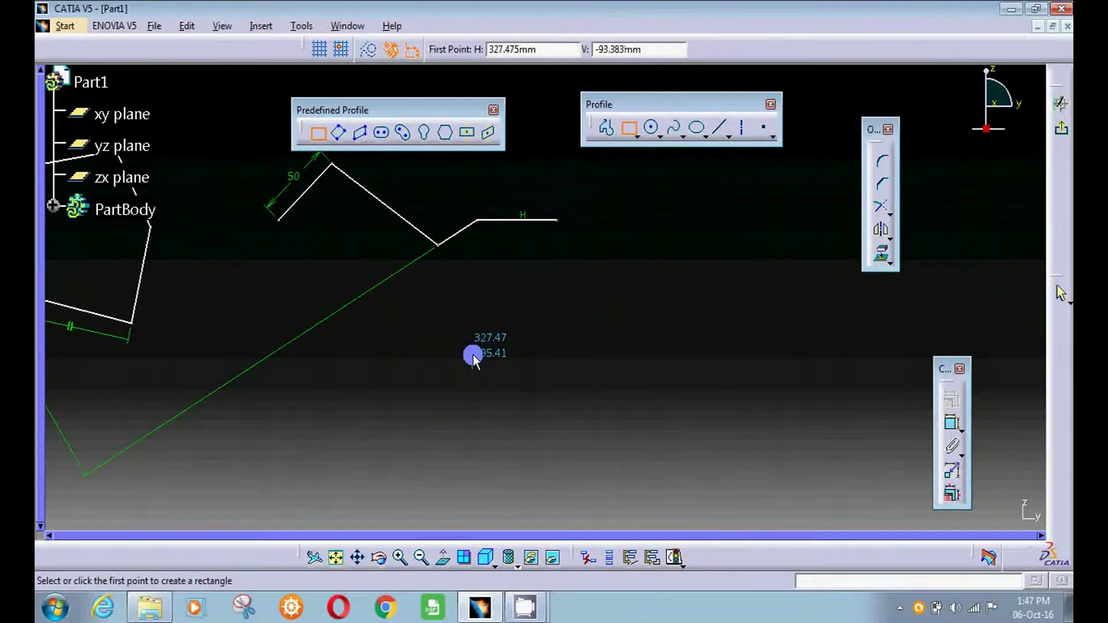
{"action": "left_click", "coordinate": [472, 332]}
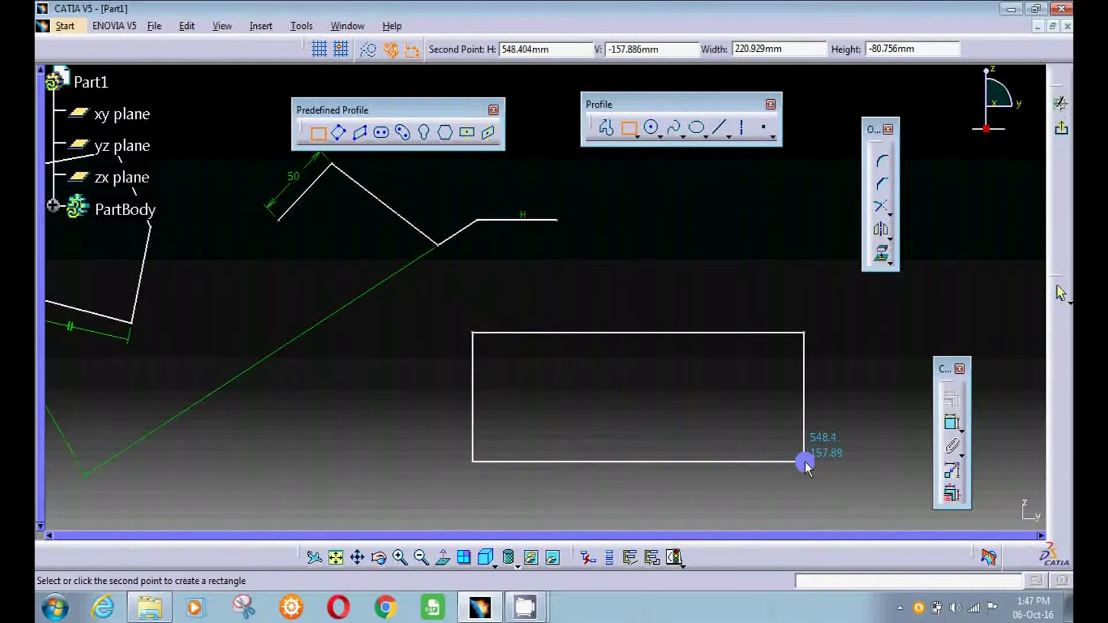
{"action": "left_click", "coordinate": [804, 462]}
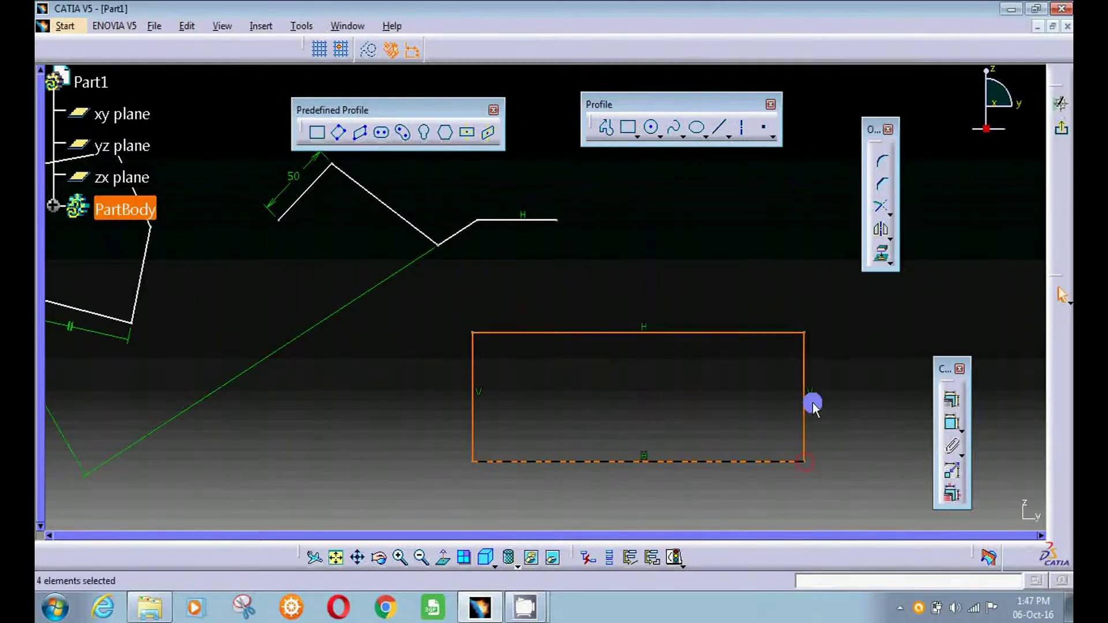
- Move the Predefined Profile toolbar clear of the sketch and start another rectangle with its first corner at about H 516 mm, V -212 mm
{"action": "mouse_move", "coordinate": [809, 401]}
{"action": "middle_mouse_down"}
{"action": "mouse_move", "coordinate": [729, 331]}
{"action": "mouse_move", "coordinate": [562, 251]}
{"action": "mouse_move", "coordinate": [469, 223]}
{"action": "middle_mouse_up"}
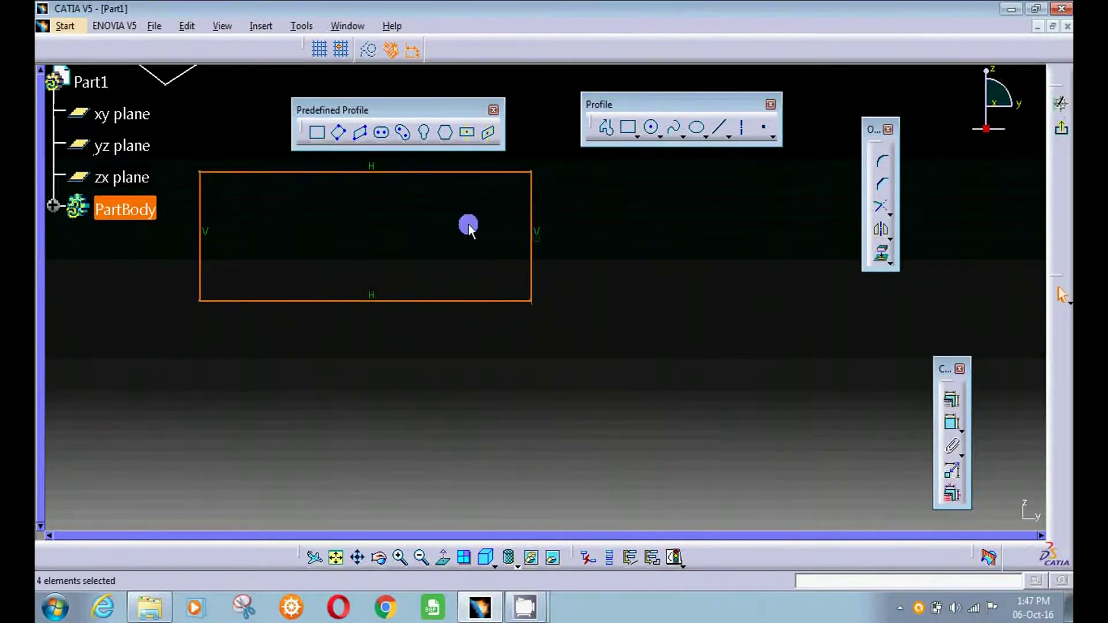
{"action": "left_click", "coordinate": [316, 133]}
{"action": "left_click_drag", "start_coordinate": [329, 109], "coordinate": [334, 92]}
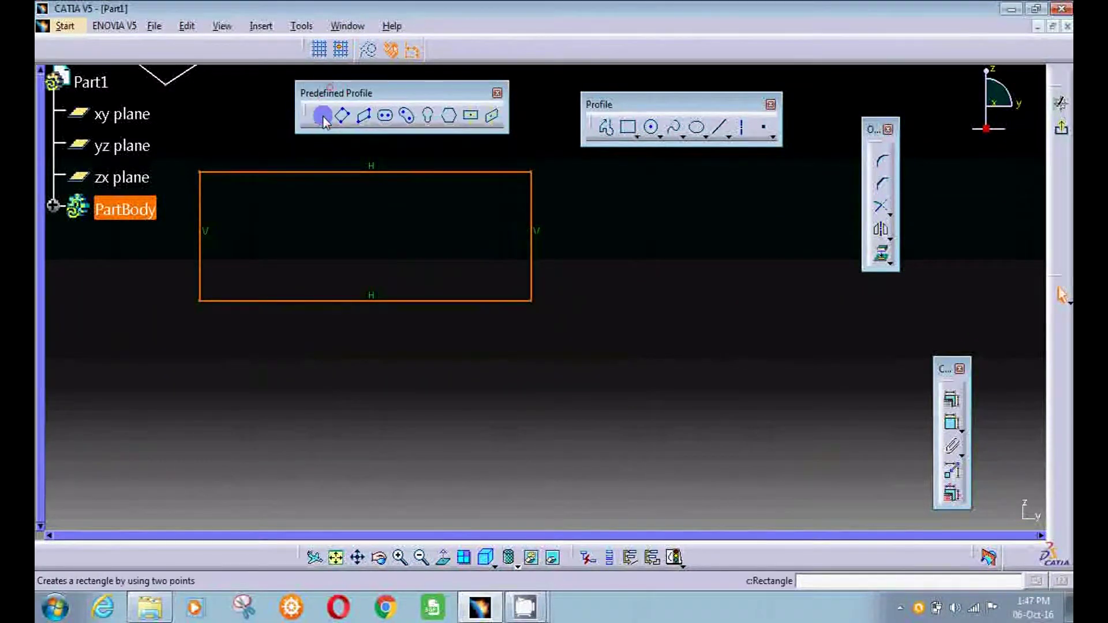
{"action": "left_click", "coordinate": [321, 121]}
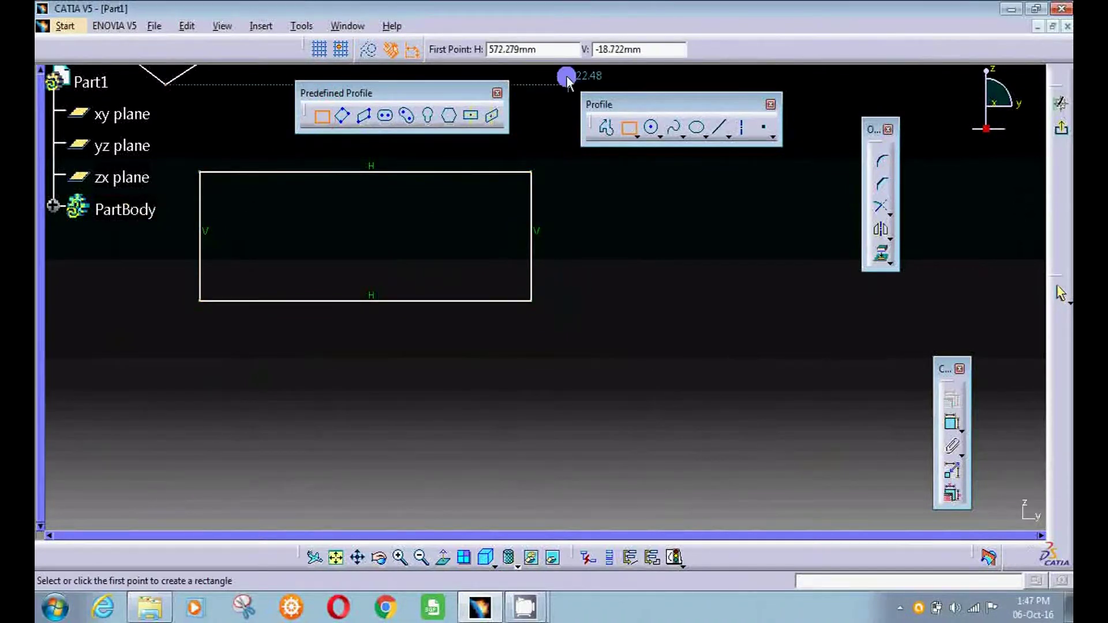
{"action": "left_click", "coordinate": [557, 47]}
{"action": "left_click", "coordinate": [650, 50]}
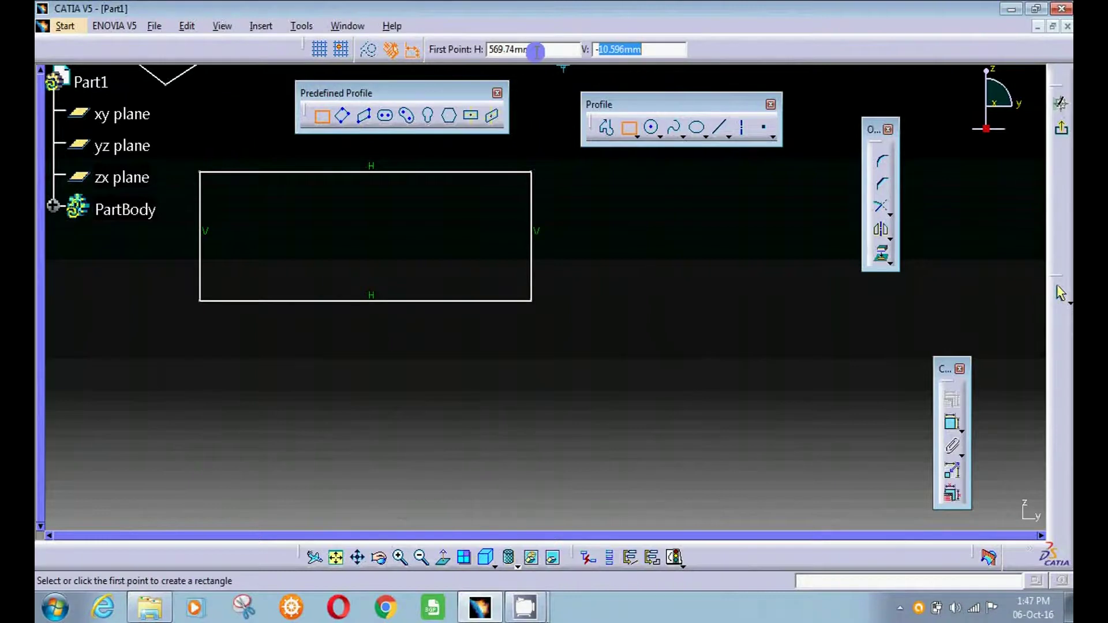
{"action": "left_click", "coordinate": [484, 388]}
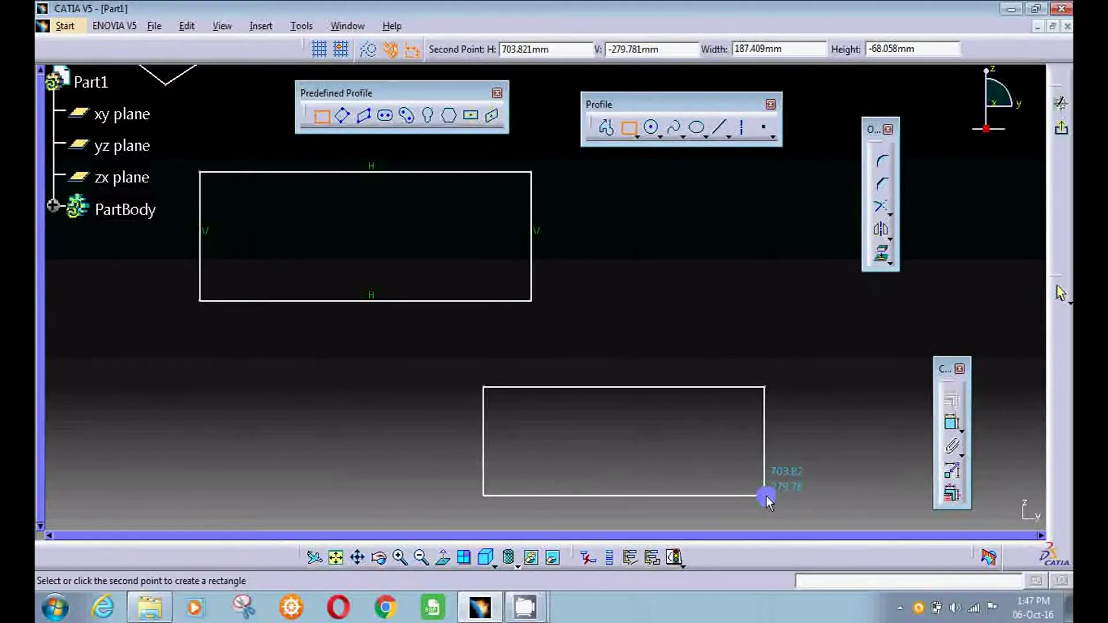
- Set the new rectangle's width to 100 mm and height to 50 mm, create it and clear the selection
{"action": "key", "text": "Tab"}
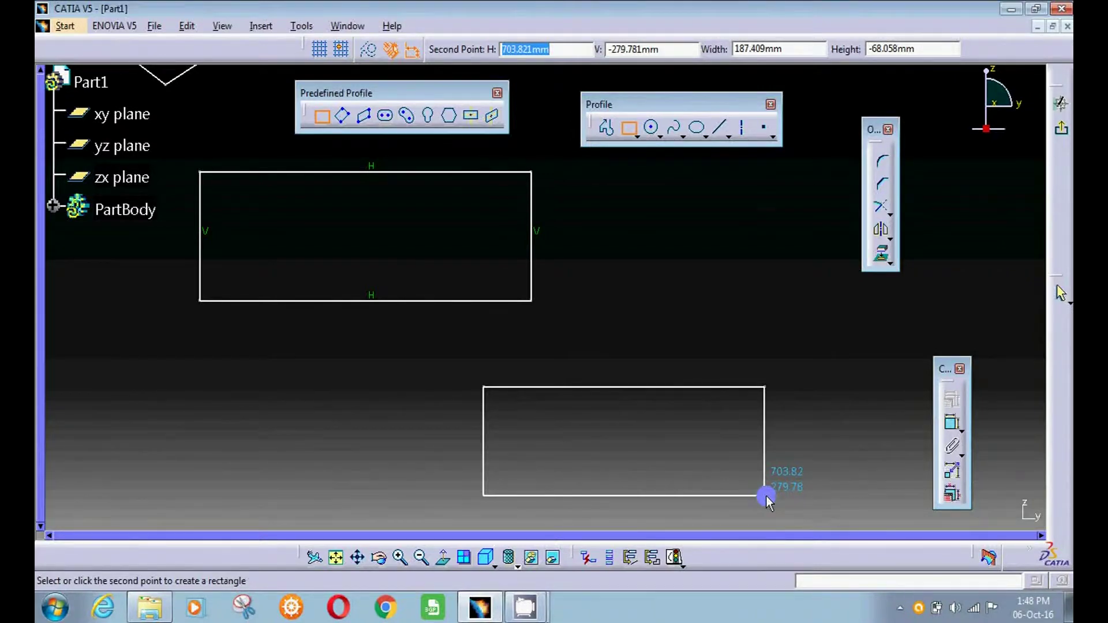
{"action": "key", "text": "Tab"}
{"action": "key", "text": "Tab"}
{"action": "type", "text": "1"}
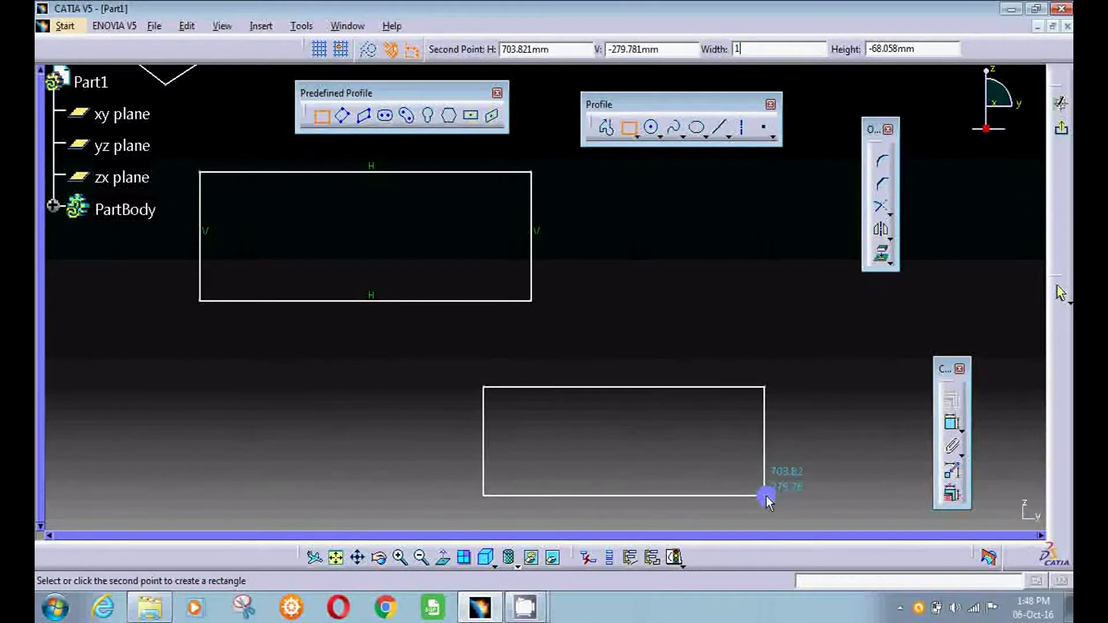
{"action": "type", "text": "00"}
{"action": "key", "text": "Tab"}
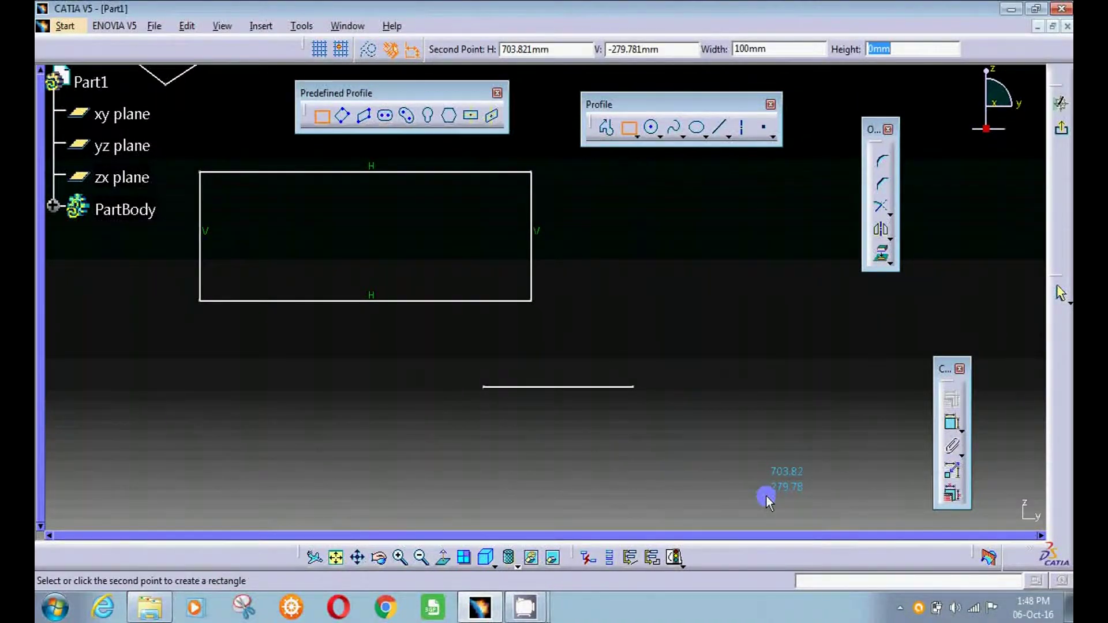
{"action": "type", "text": "50"}
{"action": "key", "text": "Return"}
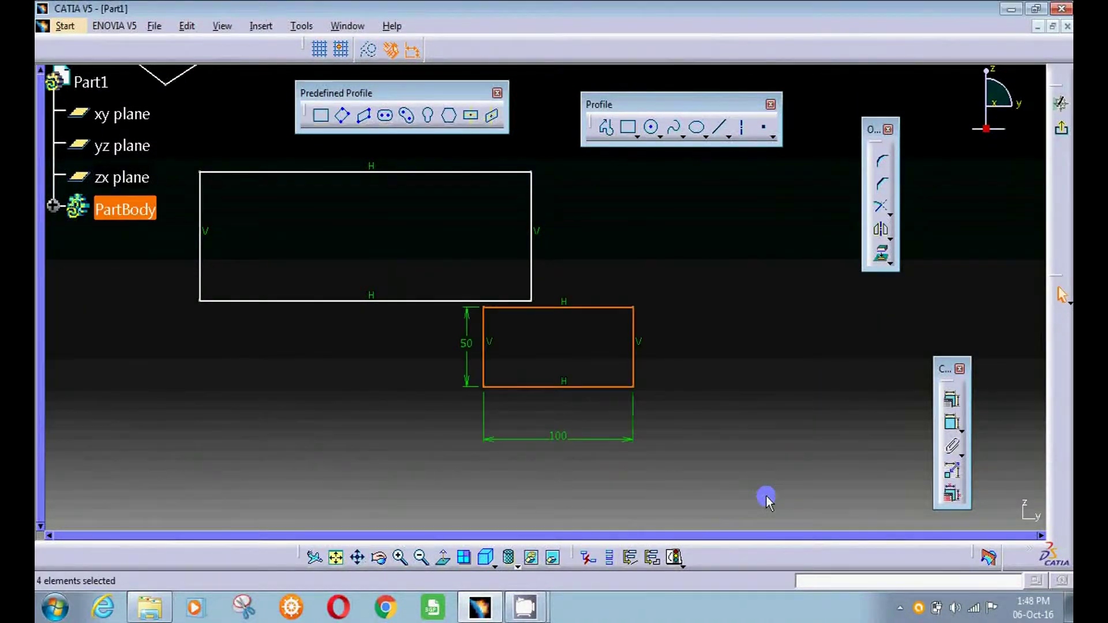
{"action": "left_click", "coordinate": [705, 335]}
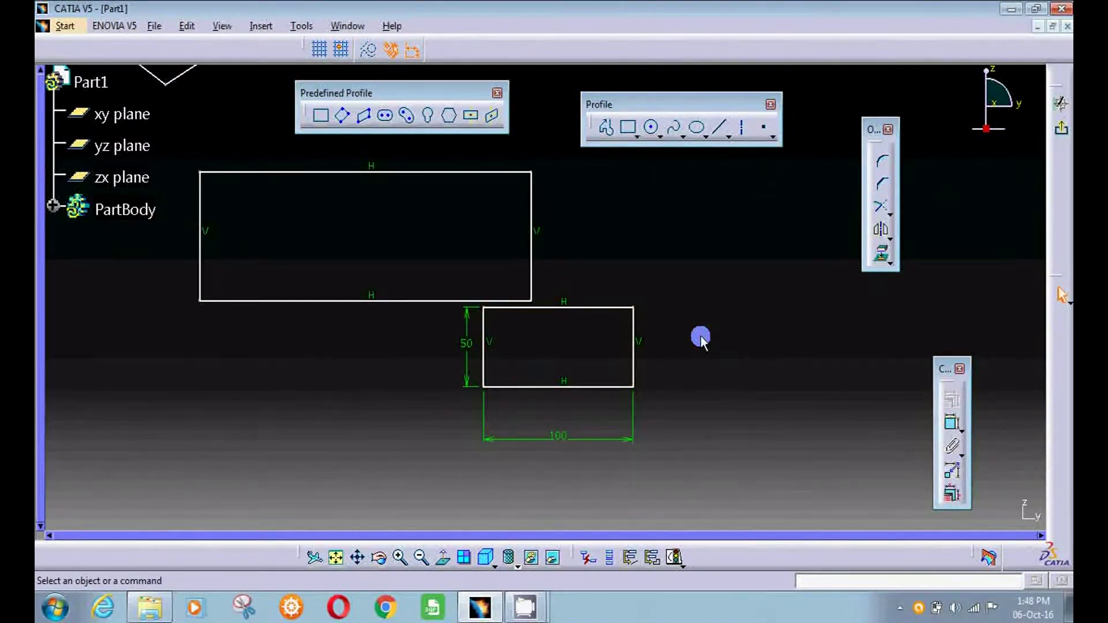
- Sketch an oriented rectangle below the 100 mm wide rectangle, with a vertical first side and its second side extending horizontally, and clear the selection
{"action": "middle_click_drag", "start_coordinate": [700, 336], "coordinate": [591, 192]}
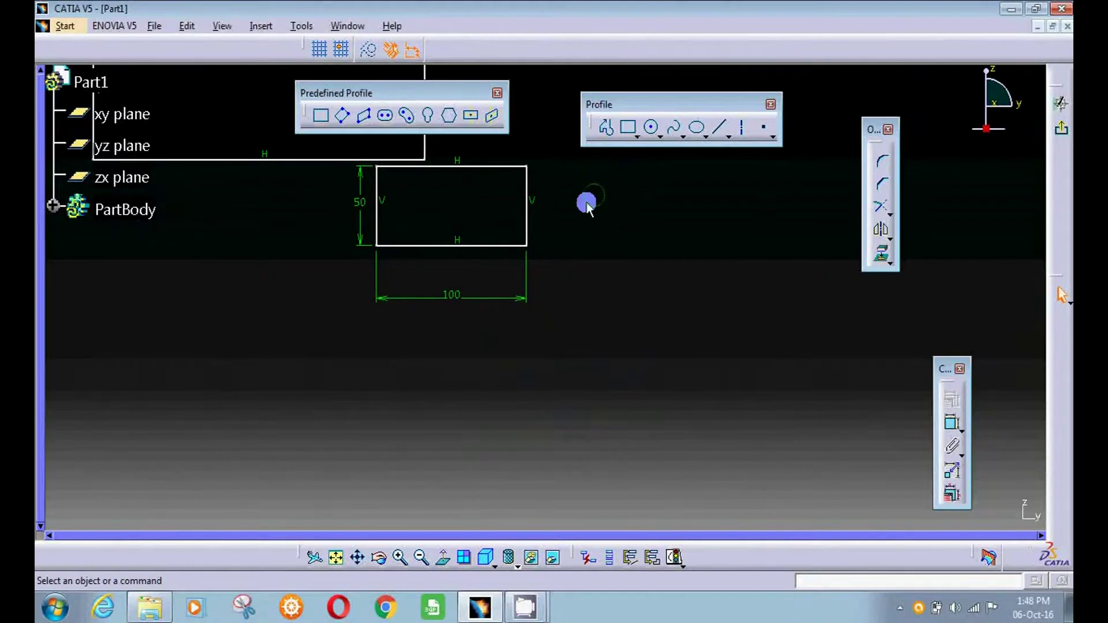
{"action": "left_click", "coordinate": [342, 121]}
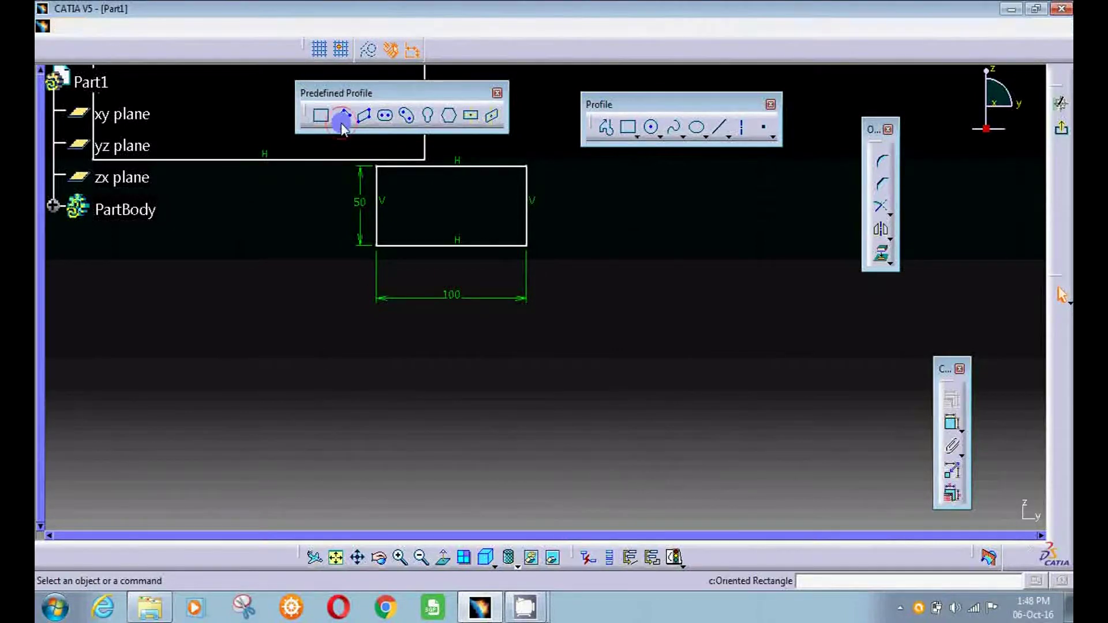
{"action": "middle_click_drag", "start_coordinate": [447, 371], "coordinate": [395, 292]}
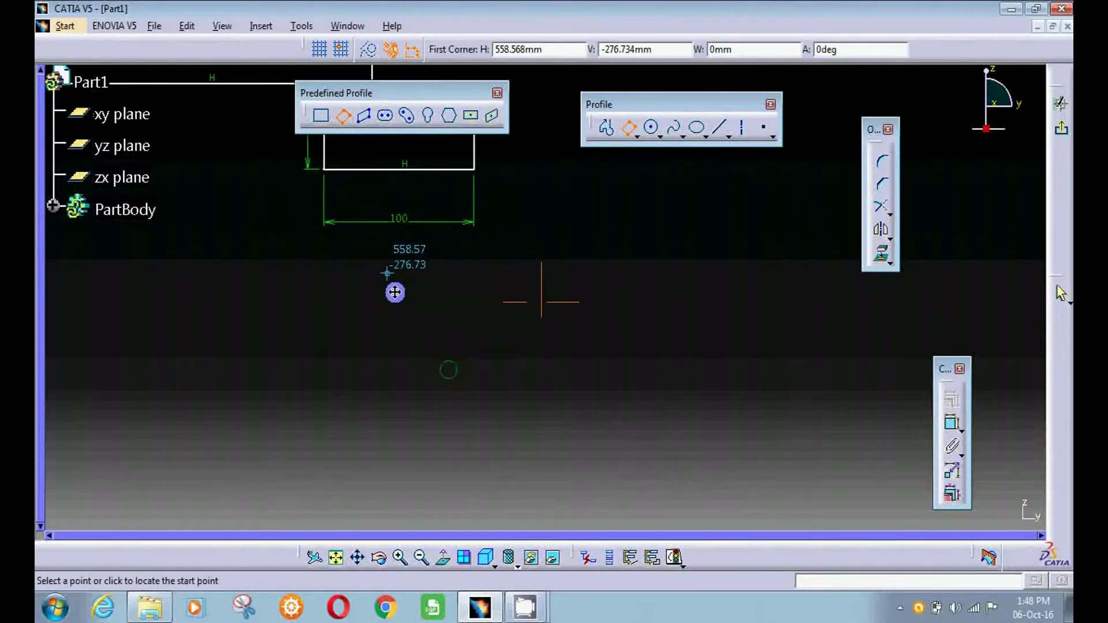
{"action": "left_click", "coordinate": [460, 327]}
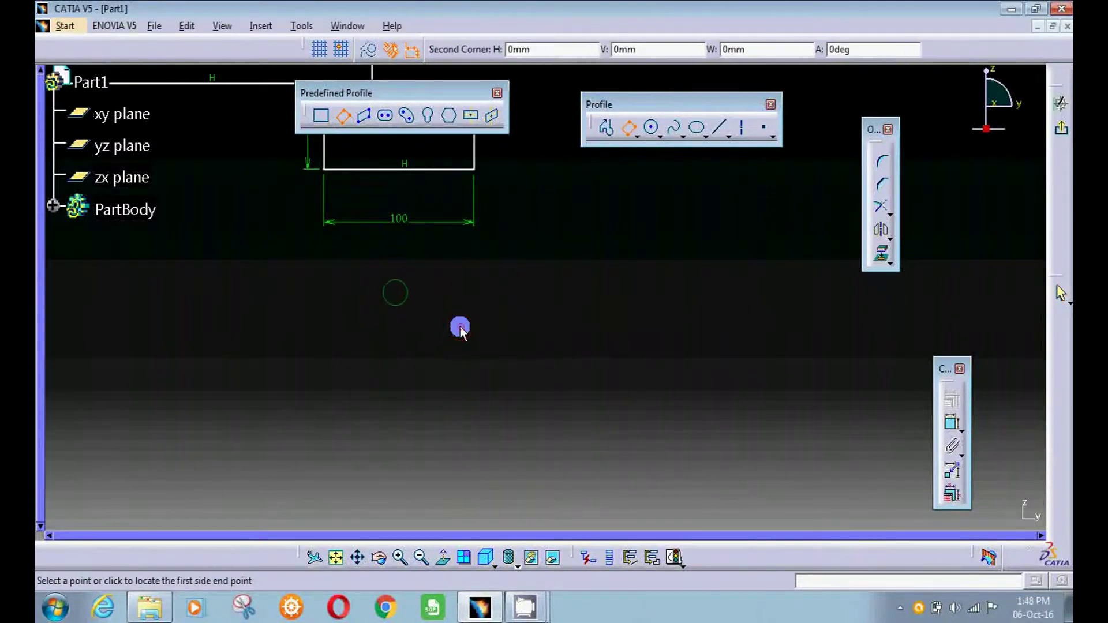
{"action": "left_click", "coordinate": [464, 486]}
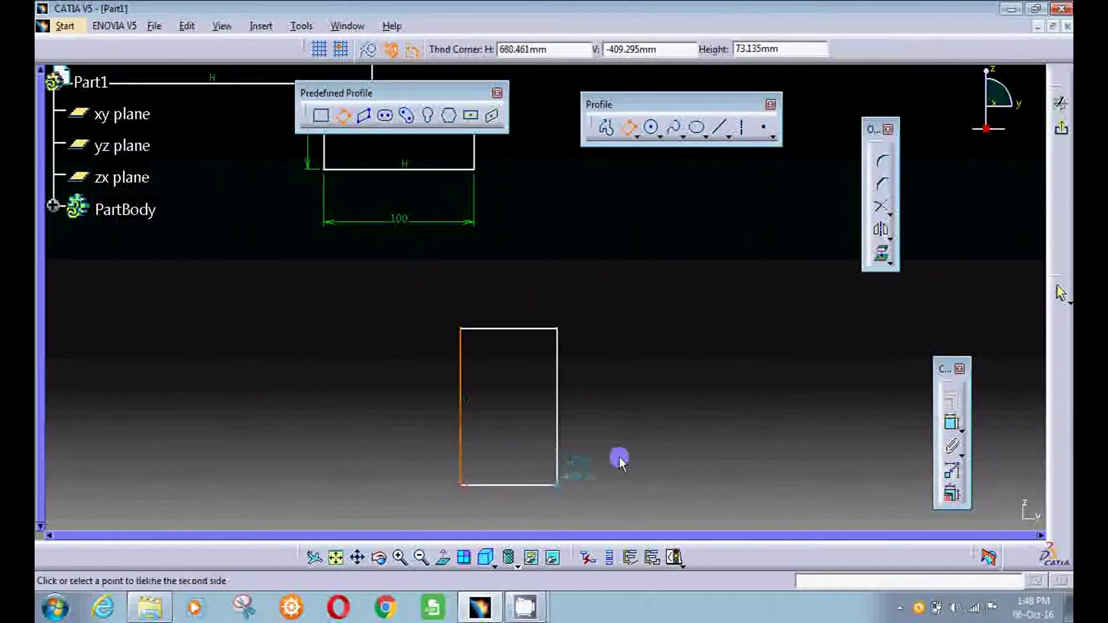
{"action": "left_click", "coordinate": [752, 400]}
{"action": "left_click", "coordinate": [329, 341]}
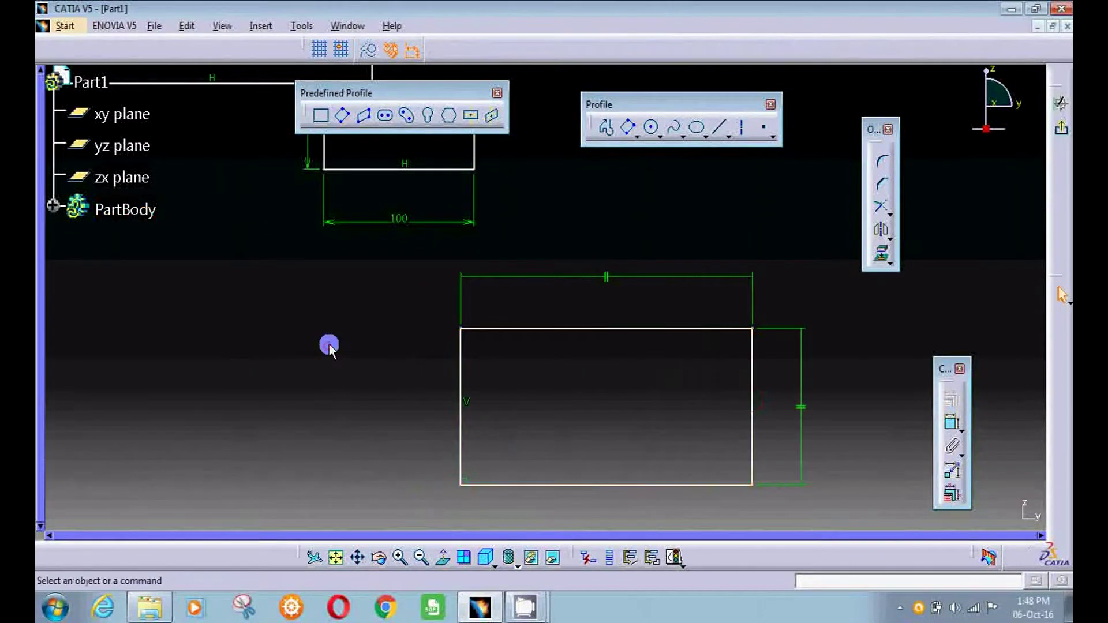
- Sketch a tilted oriented rectangle about 178 mm high that overlaps the lower part of the upright oriented rectangle, and clear the selection
{"action": "middle_click_drag", "start_coordinate": [329, 341], "coordinate": [344, 199]}
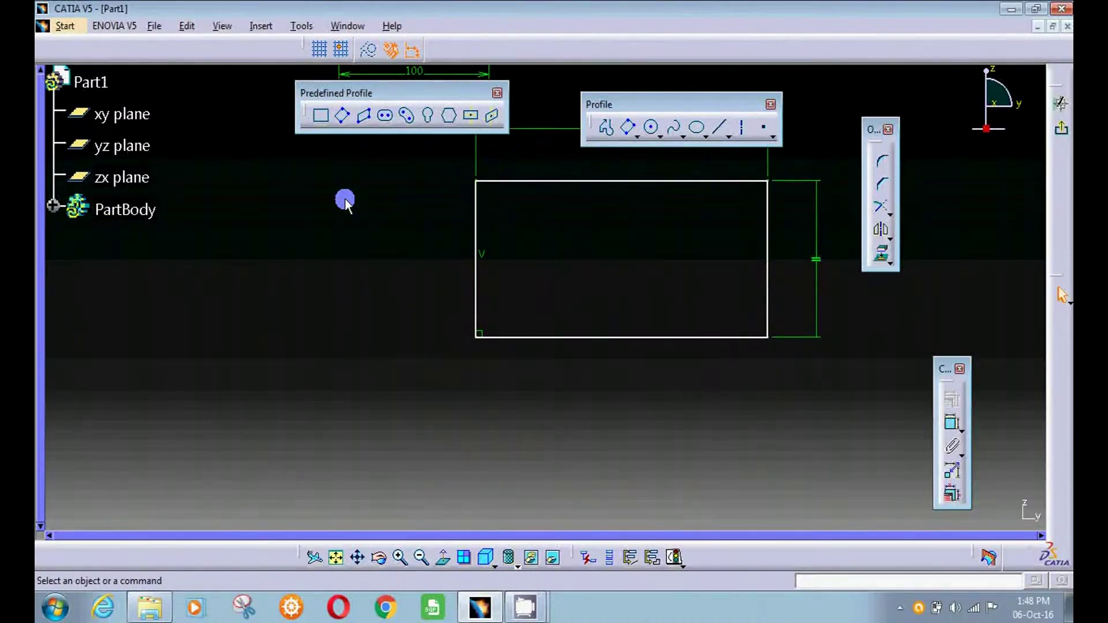
{"action": "left_click", "coordinate": [341, 115]}
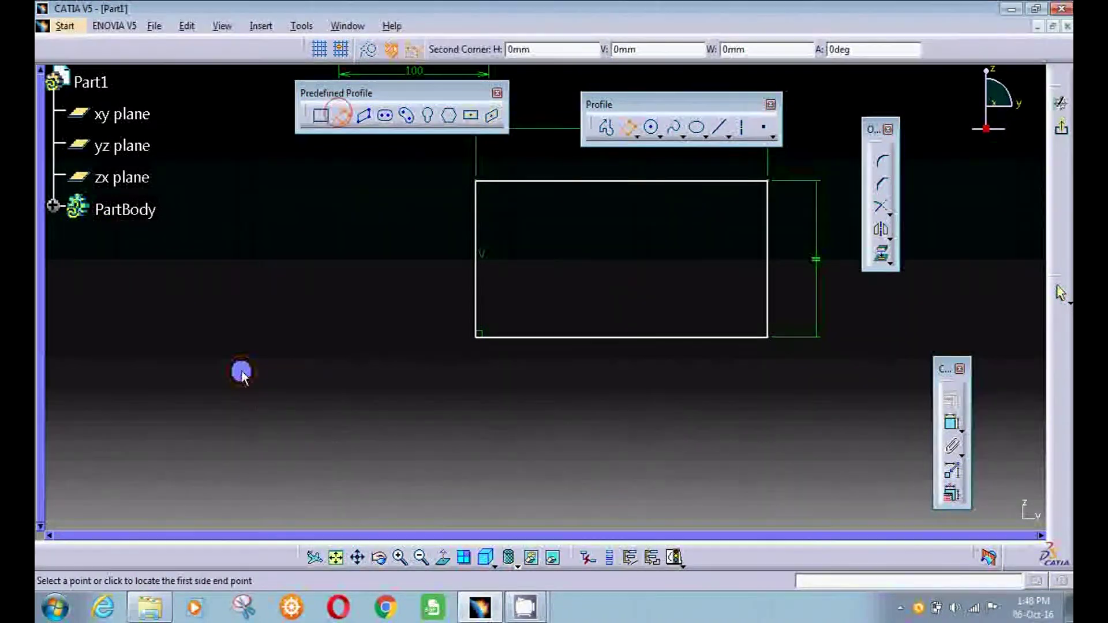
{"action": "left_click", "coordinate": [349, 484]}
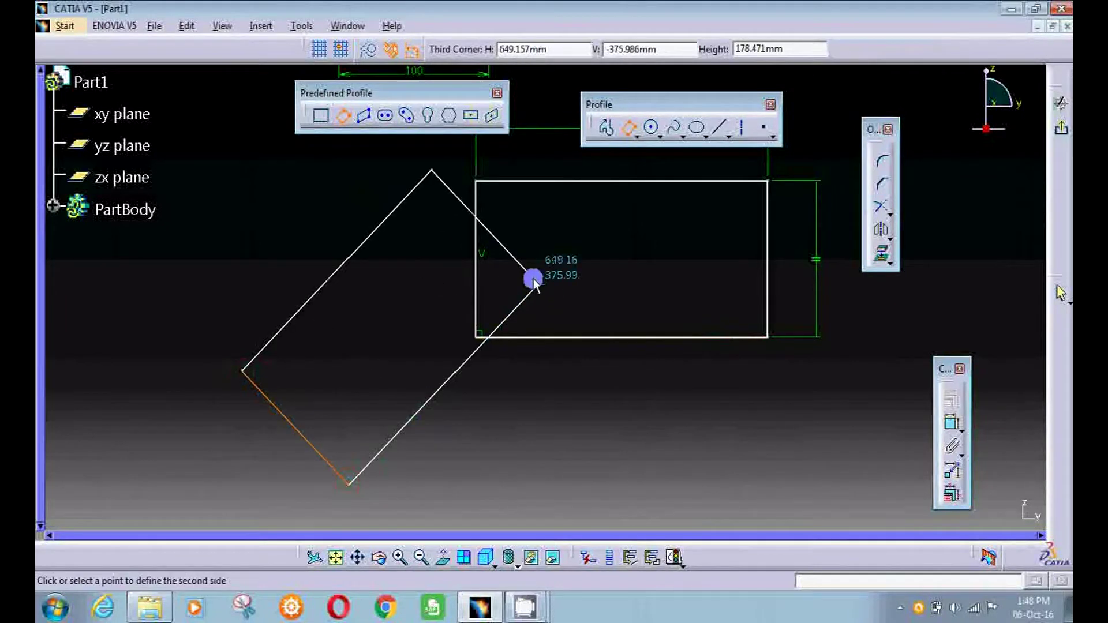
{"action": "left_click", "coordinate": [533, 281]}
{"action": "left_click", "coordinate": [535, 396]}
- Sketch another tilted oriented rectangle below and beside the previous tilted one, and clear the selection
{"action": "middle_click_drag", "start_coordinate": [536, 397], "coordinate": [473, 191]}
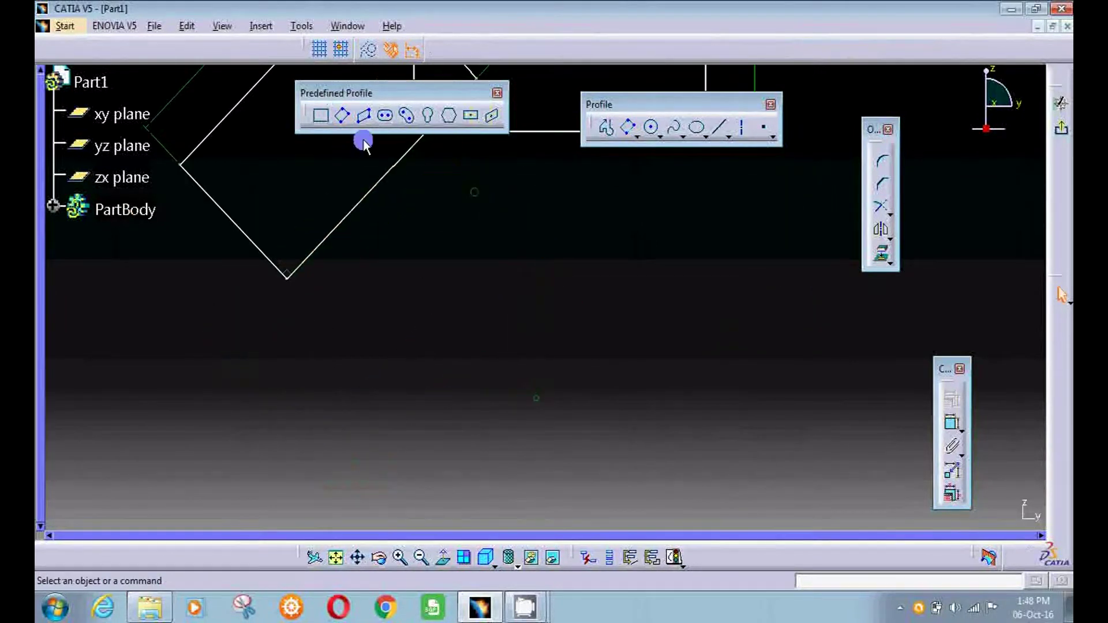
{"action": "left_click", "coordinate": [343, 116]}
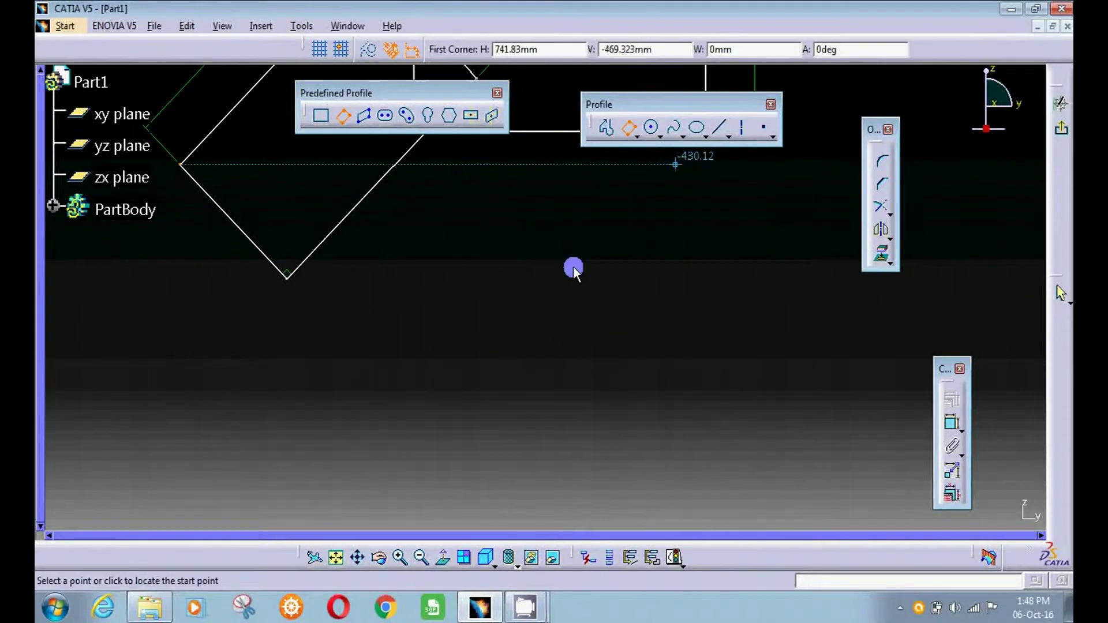
{"action": "left_click", "coordinate": [647, 373]}
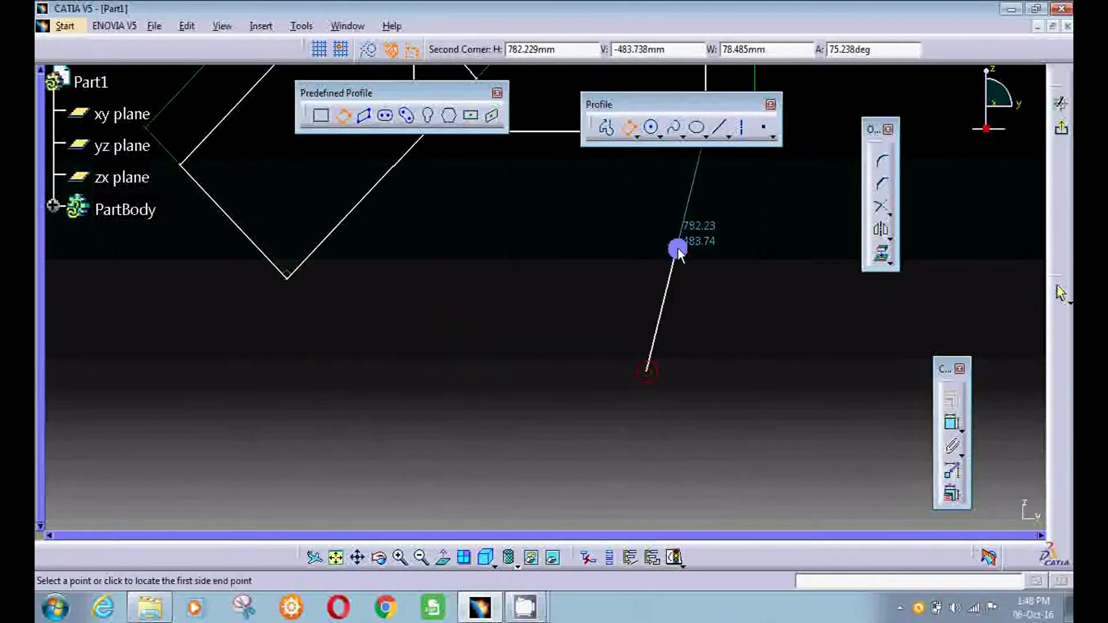
{"action": "left_click", "coordinate": [446, 341]}
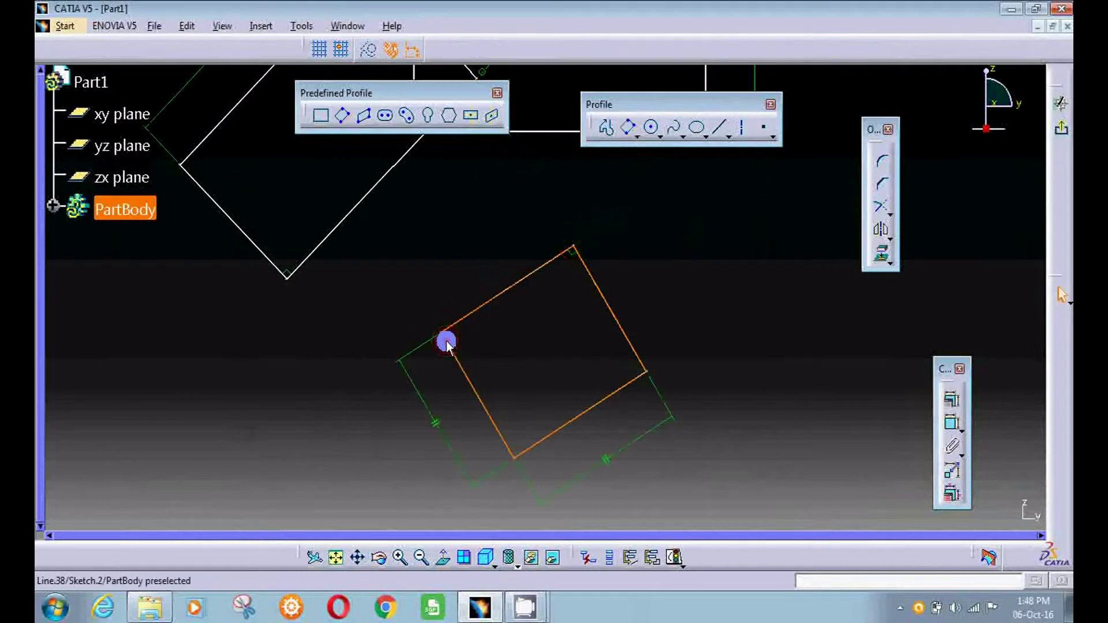
{"action": "left_click", "coordinate": [559, 355]}
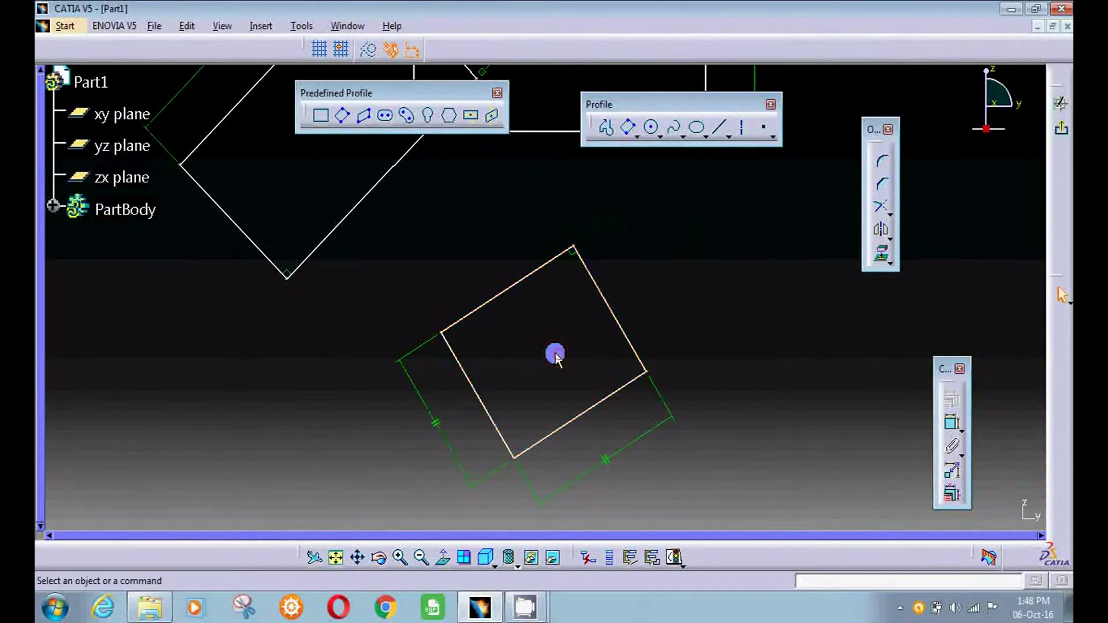
- Sketch a parallelogram below the last tilted rectangle, with a height of about 118 mm and an angle of about 116 degrees
{"action": "middle_click_drag", "start_coordinate": [555, 353], "coordinate": [497, 155]}
{"action": "left_click", "coordinate": [363, 118]}
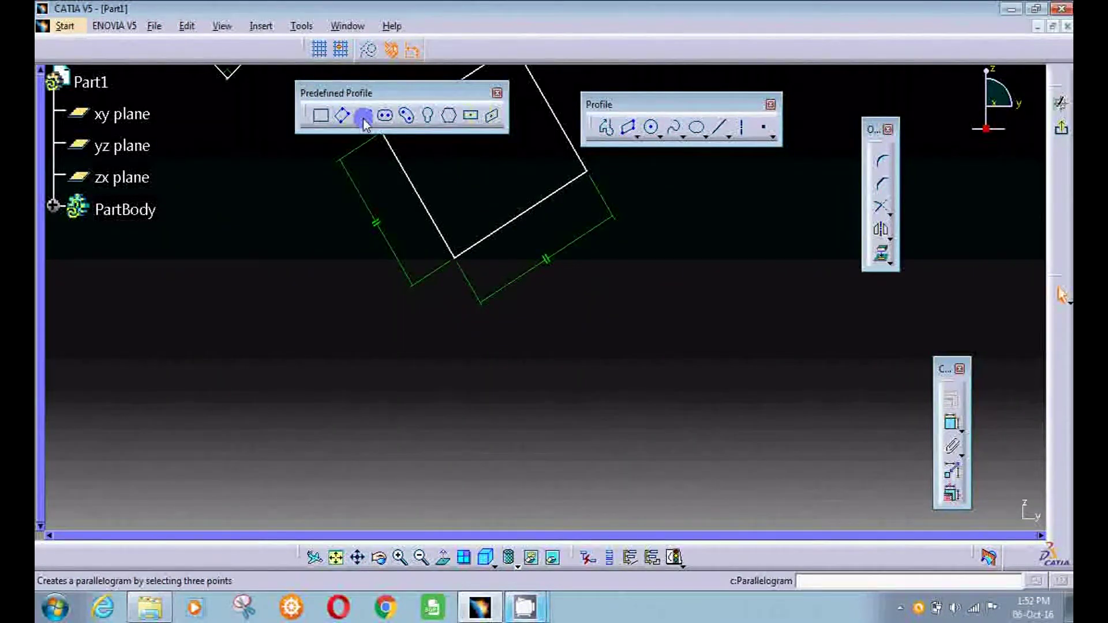
{"action": "left_click", "coordinate": [364, 117]}
{"action": "left_click", "coordinate": [437, 416]}
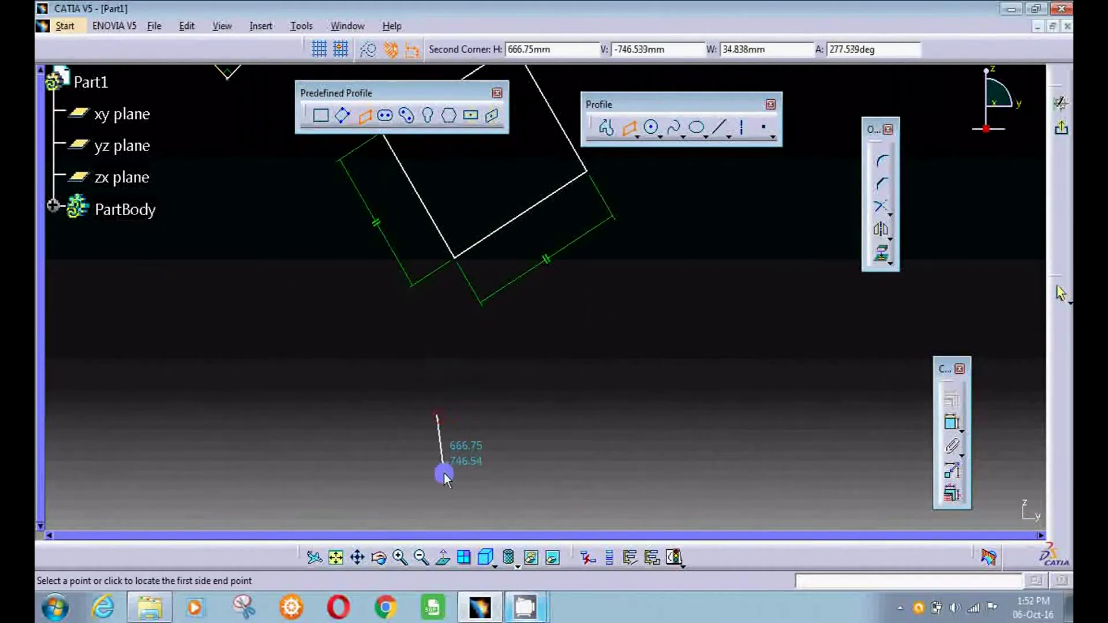
{"action": "left_click", "coordinate": [449, 495]}
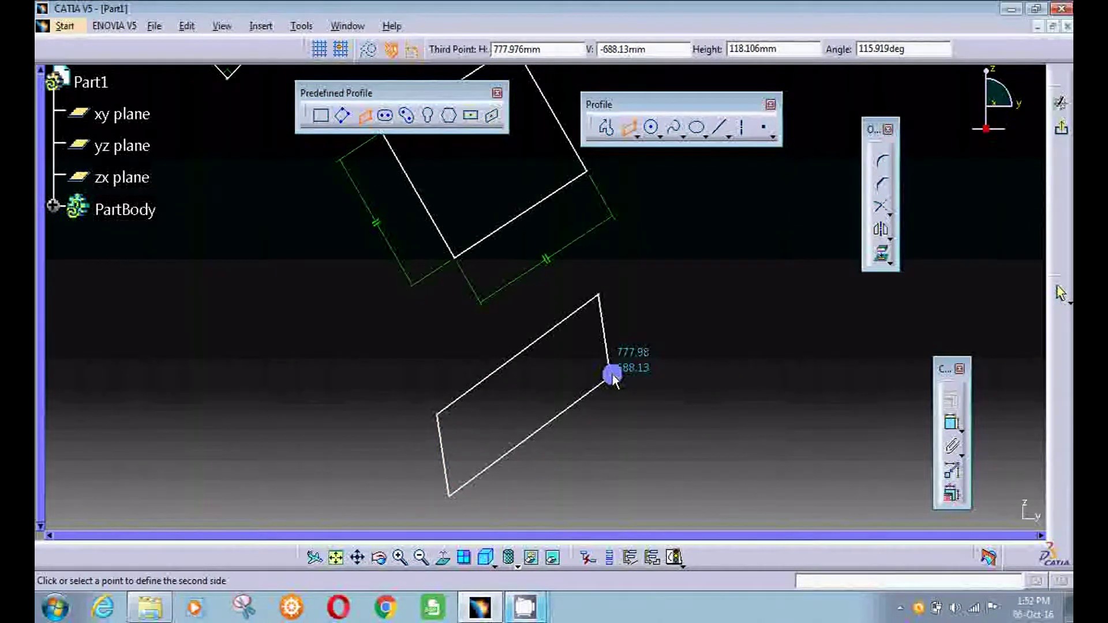
{"action": "left_click", "coordinate": [613, 376]}
- Sketch a horizontal elongated hole with a radius of about 44 mm below the parallelogram and clear the selection
{"action": "middle_click_drag", "start_coordinate": [625, 386], "coordinate": [556, 242]}
{"action": "left_click", "coordinate": [384, 116]}
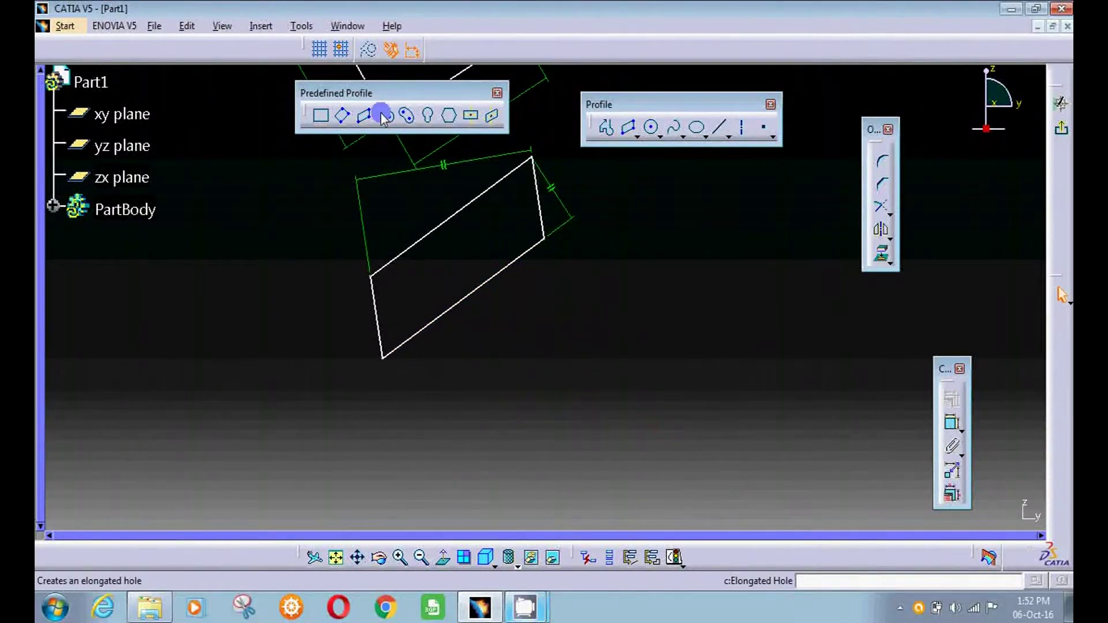
{"action": "middle_click_drag", "start_coordinate": [517, 381], "coordinate": [483, 299]}
{"action": "left_click", "coordinate": [488, 359]}
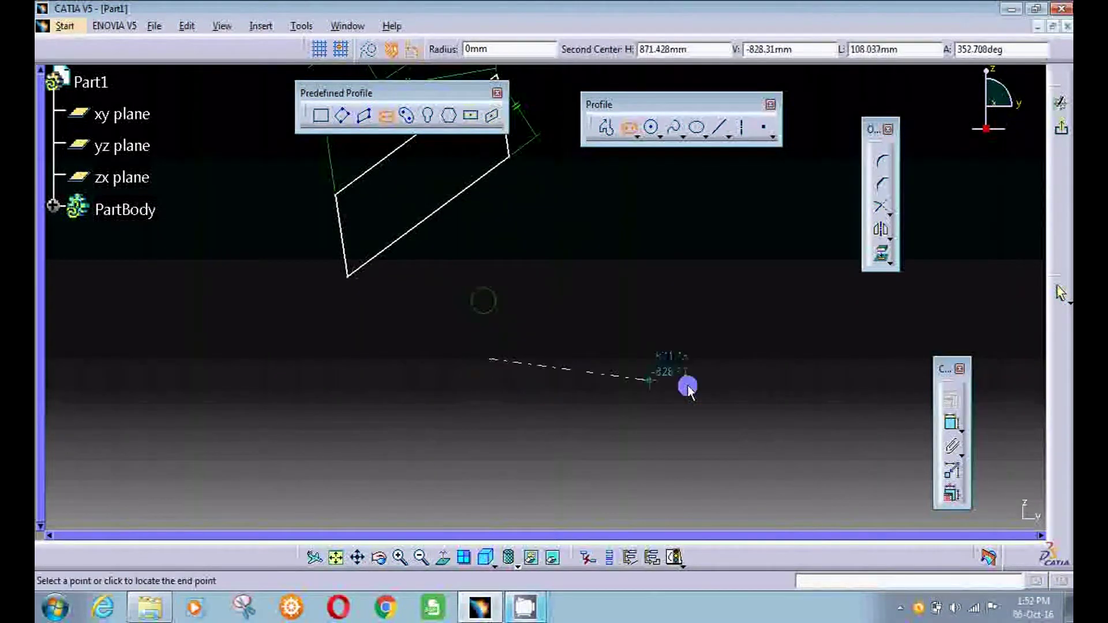
{"action": "left_click", "coordinate": [804, 357]}
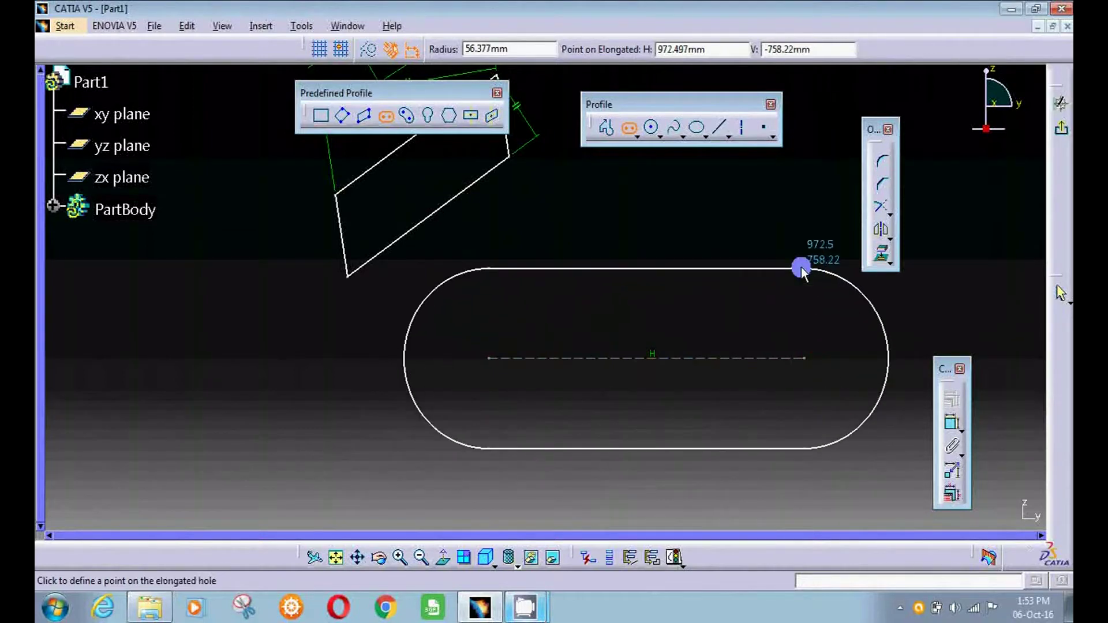
{"action": "left_click", "coordinate": [802, 288]}
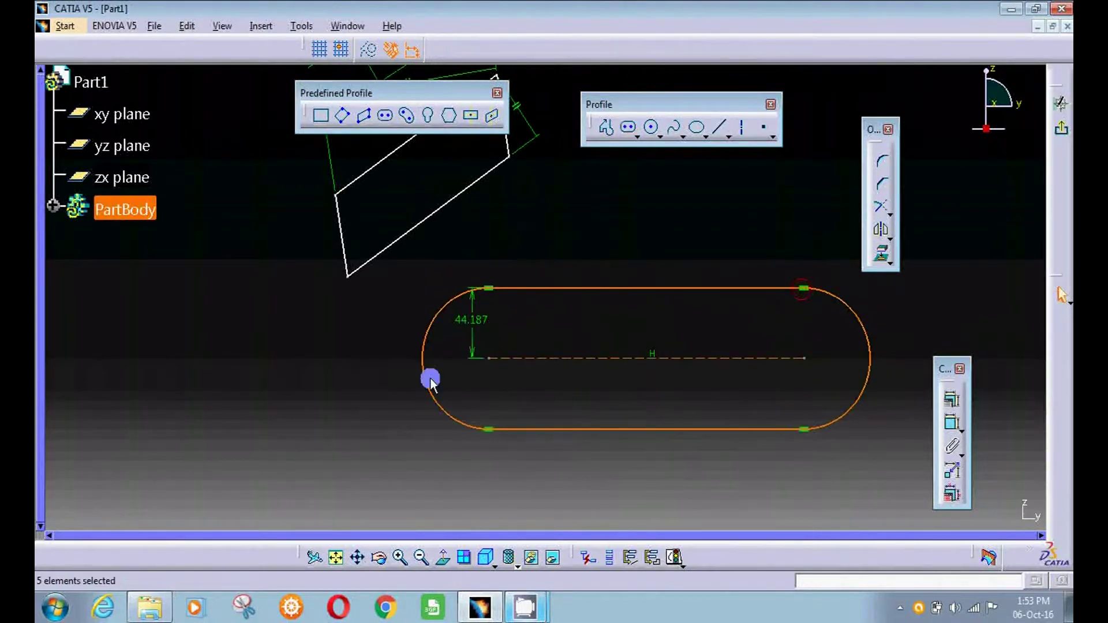
{"action": "left_click", "coordinate": [382, 336]}
- Start another elongated hole and examine the value fields for its radius and first centre coordinates
{"action": "middle_click_drag", "start_coordinate": [380, 354], "coordinate": [398, 246]}
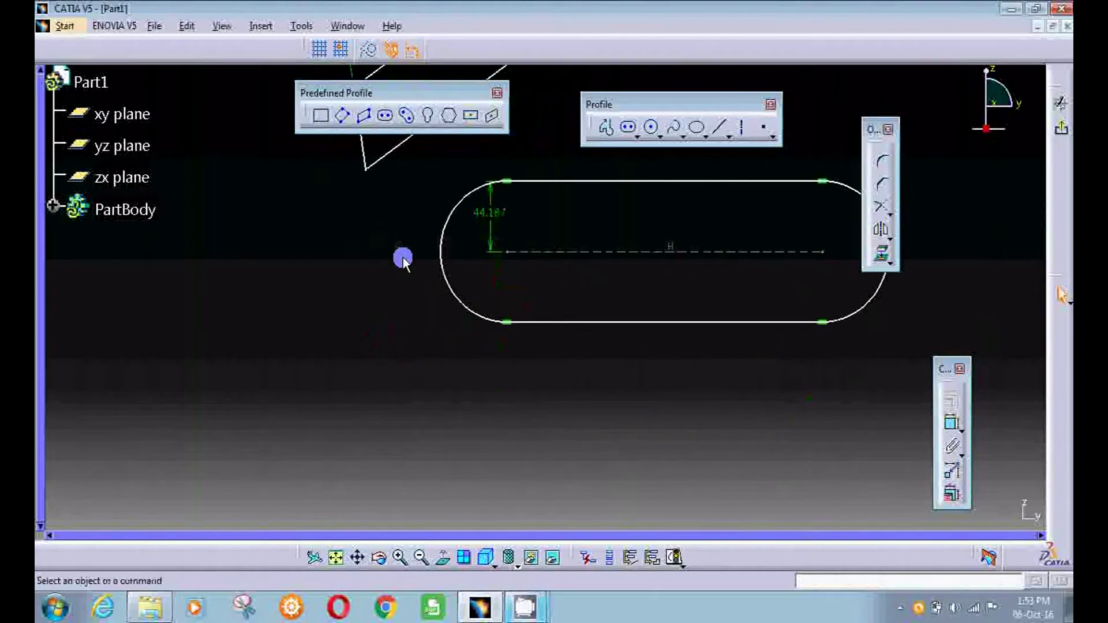
{"action": "left_click", "coordinate": [385, 115]}
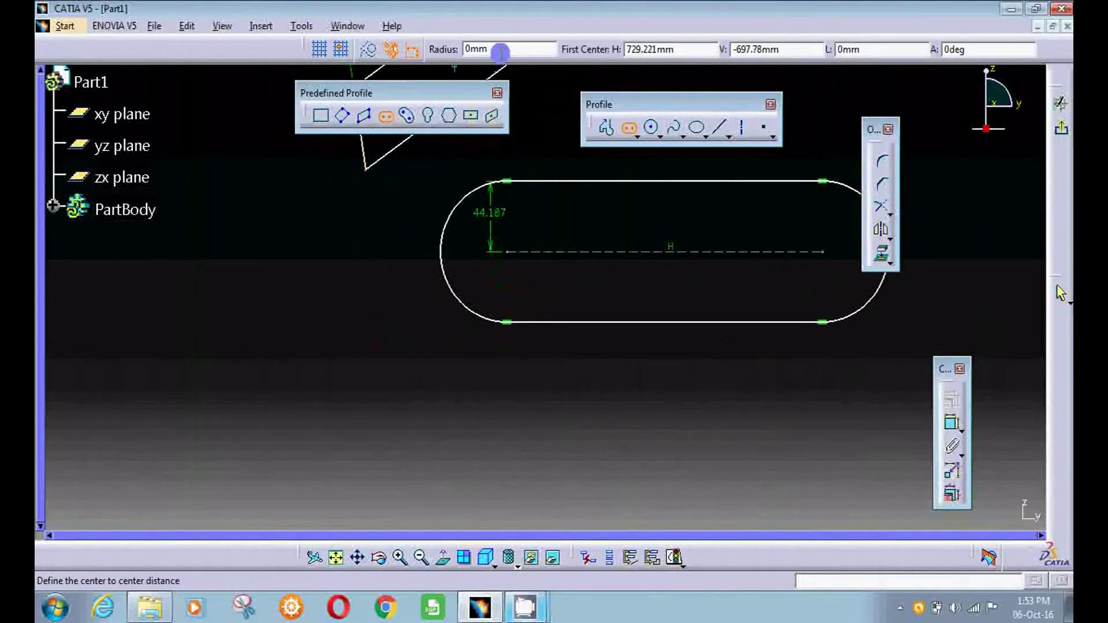
{"action": "left_click", "coordinate": [522, 50]}
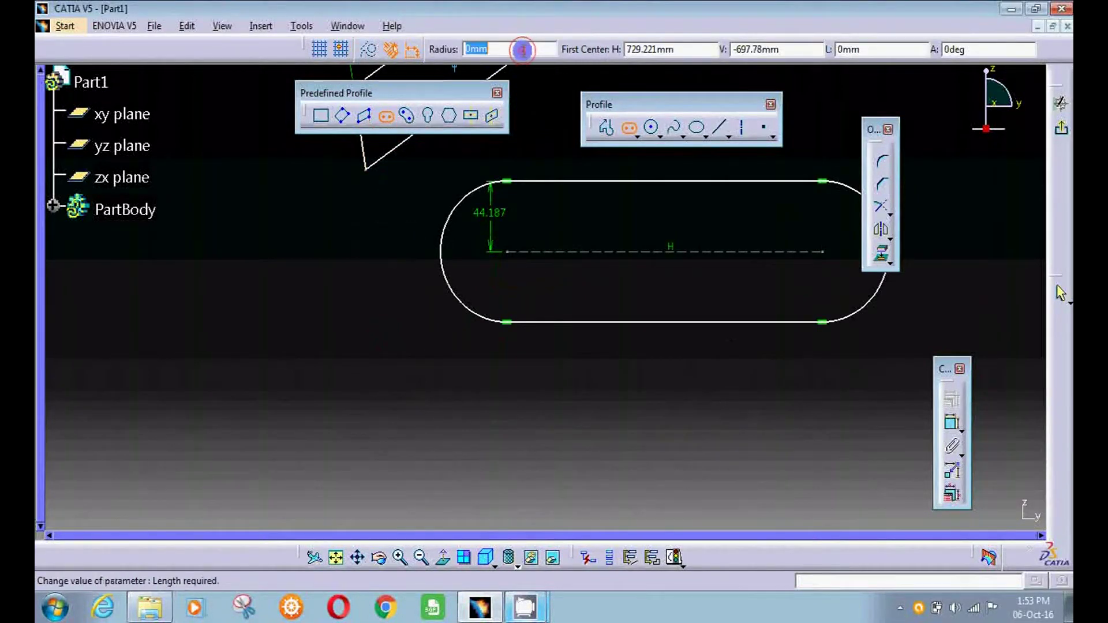
{"action": "left_click", "coordinate": [705, 49]}
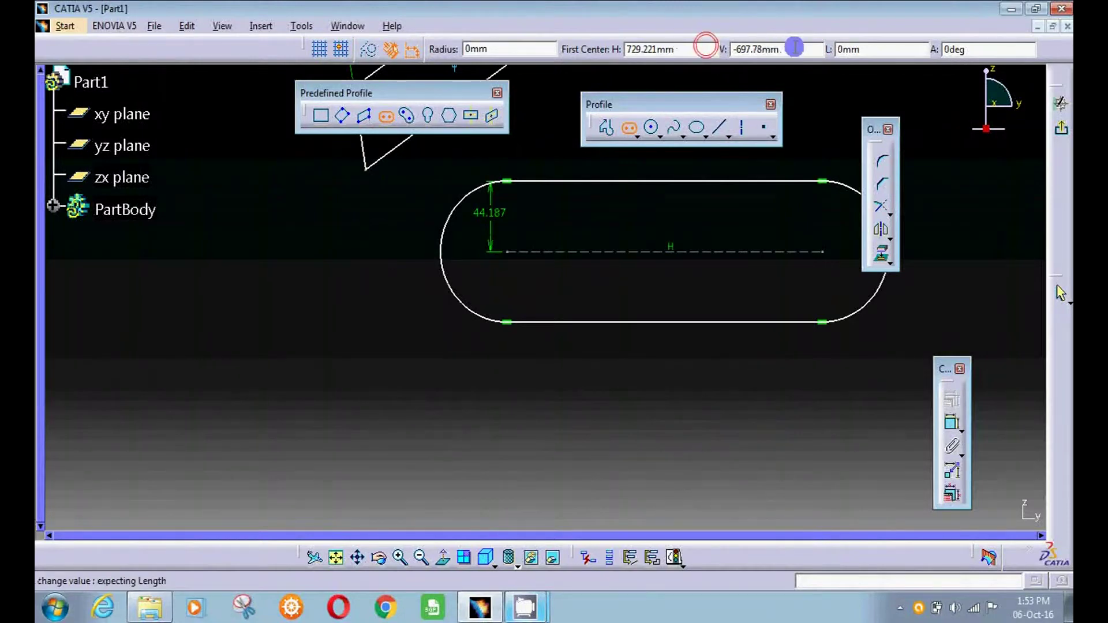
{"action": "left_click", "coordinate": [794, 49]}
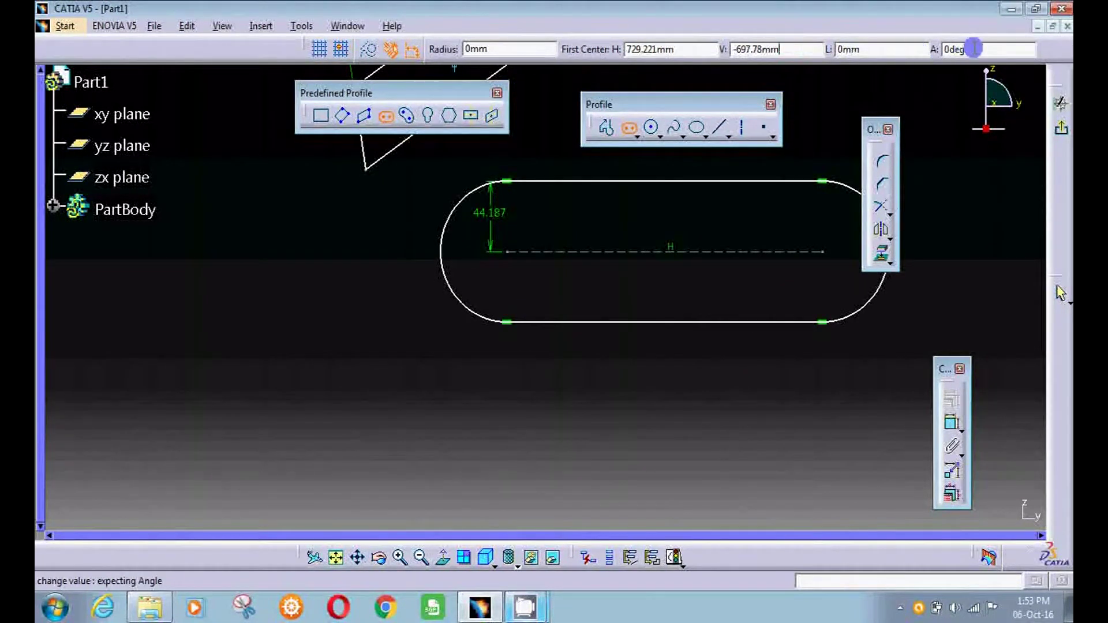
- Sketch a cylindrical elongated hole below the elongated hole, on a centre arc of about 91 mm radius with a hole radius of about 16 mm
{"action": "left_click", "coordinate": [408, 116]}
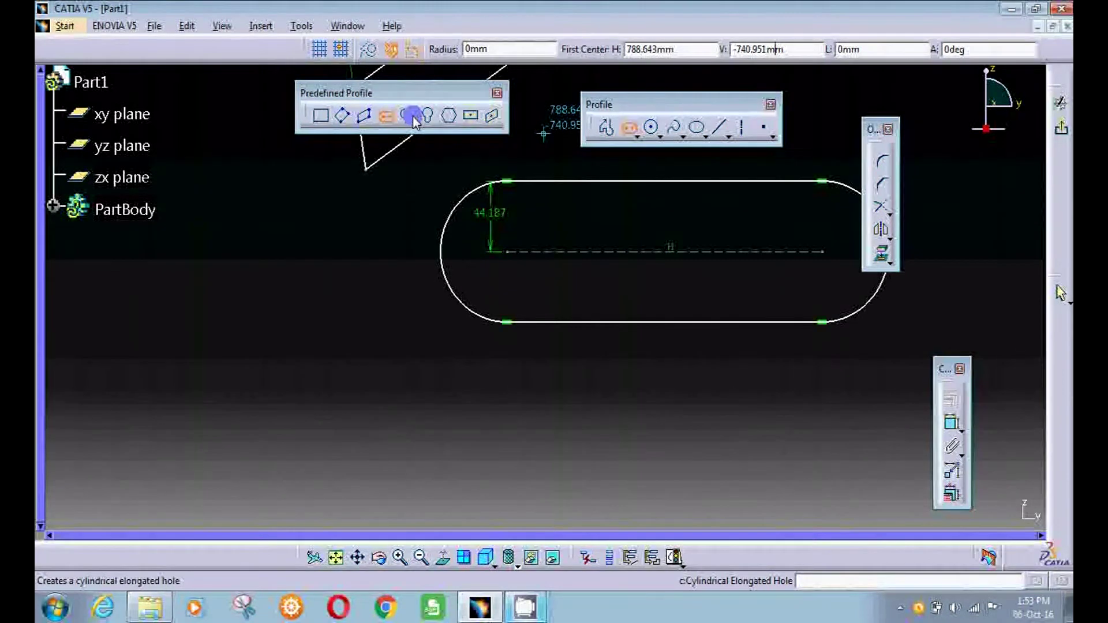
{"action": "left_click", "coordinate": [412, 116]}
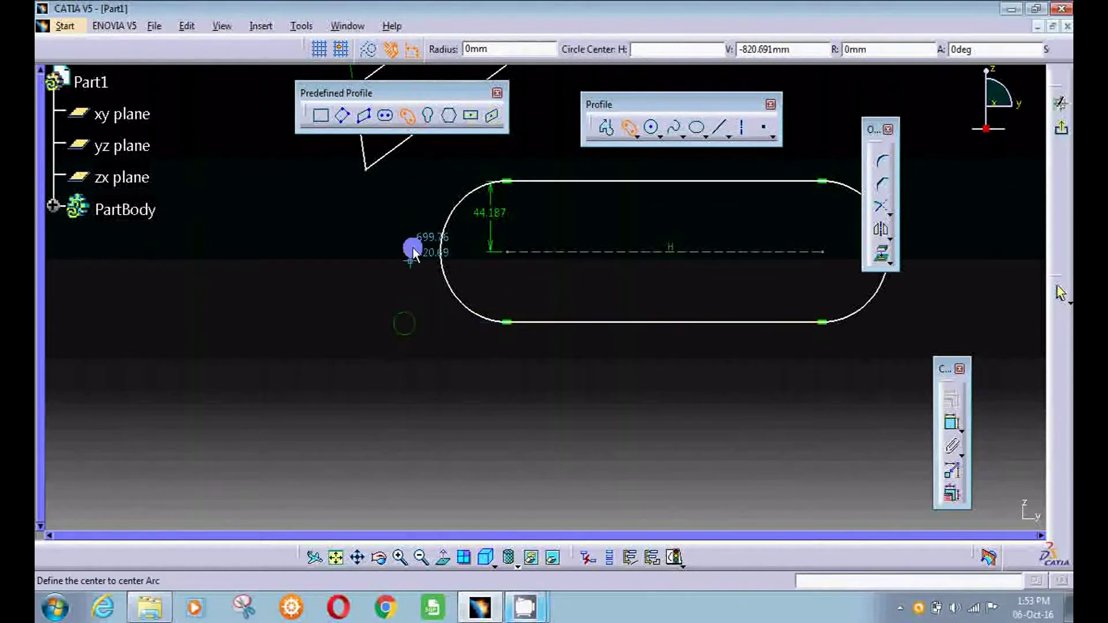
{"action": "middle_click_drag", "start_coordinate": [373, 317], "coordinate": [393, 192]}
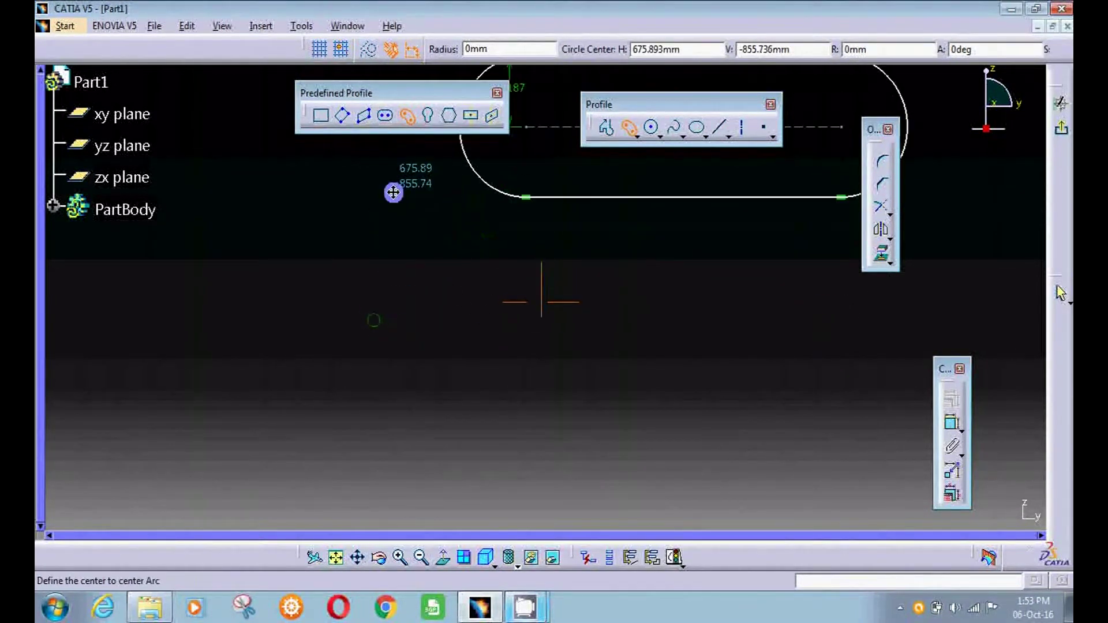
{"action": "left_click", "coordinate": [362, 368]}
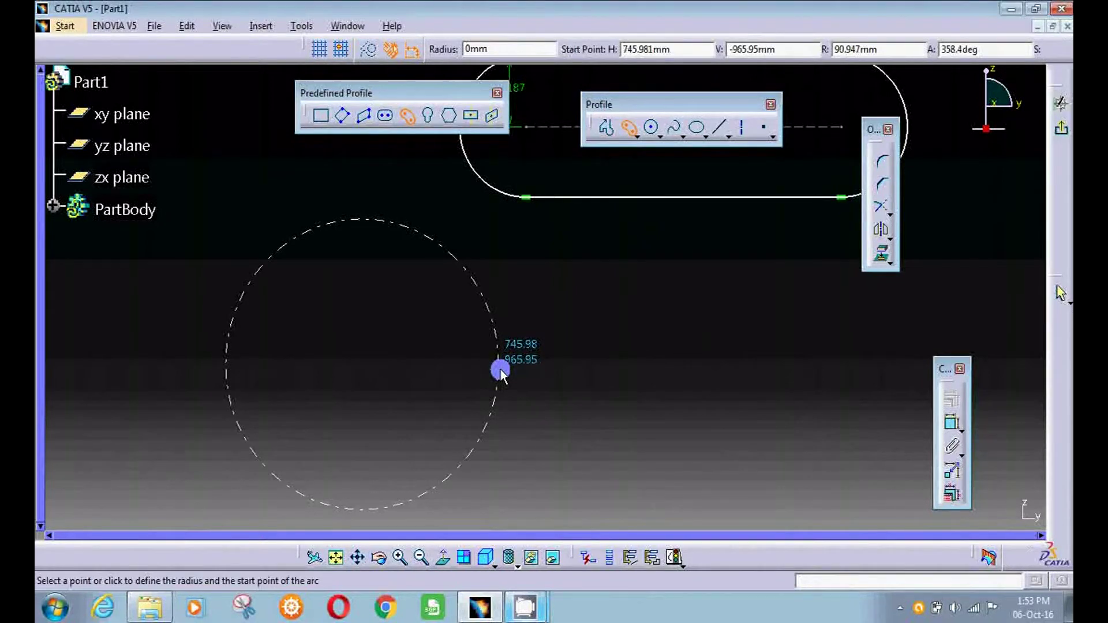
{"action": "left_click", "coordinate": [500, 371]}
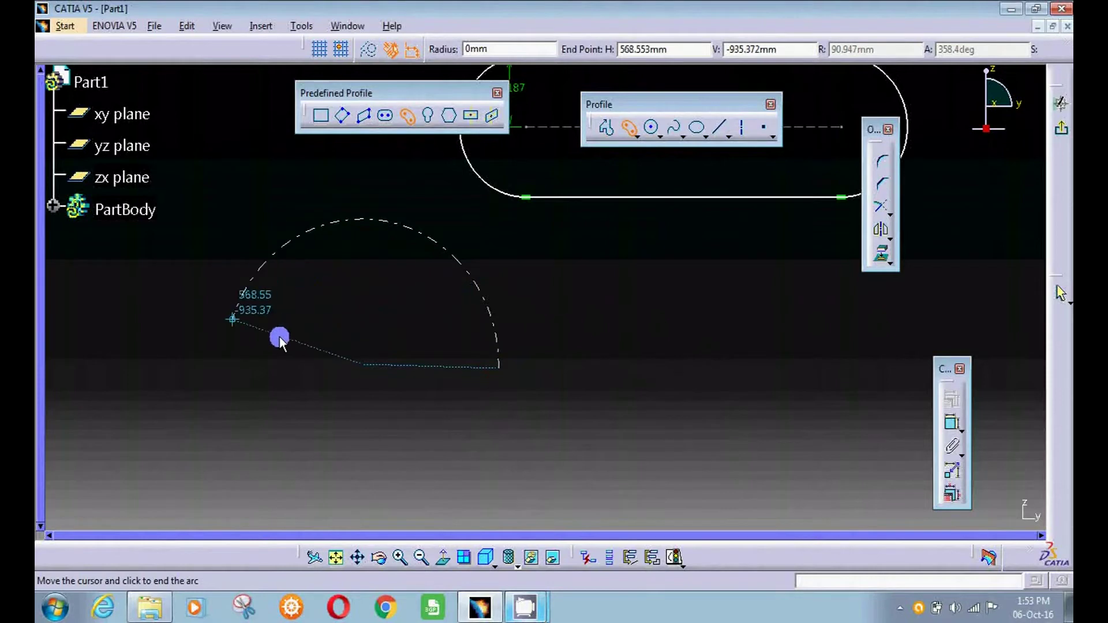
{"action": "left_click", "coordinate": [278, 341]}
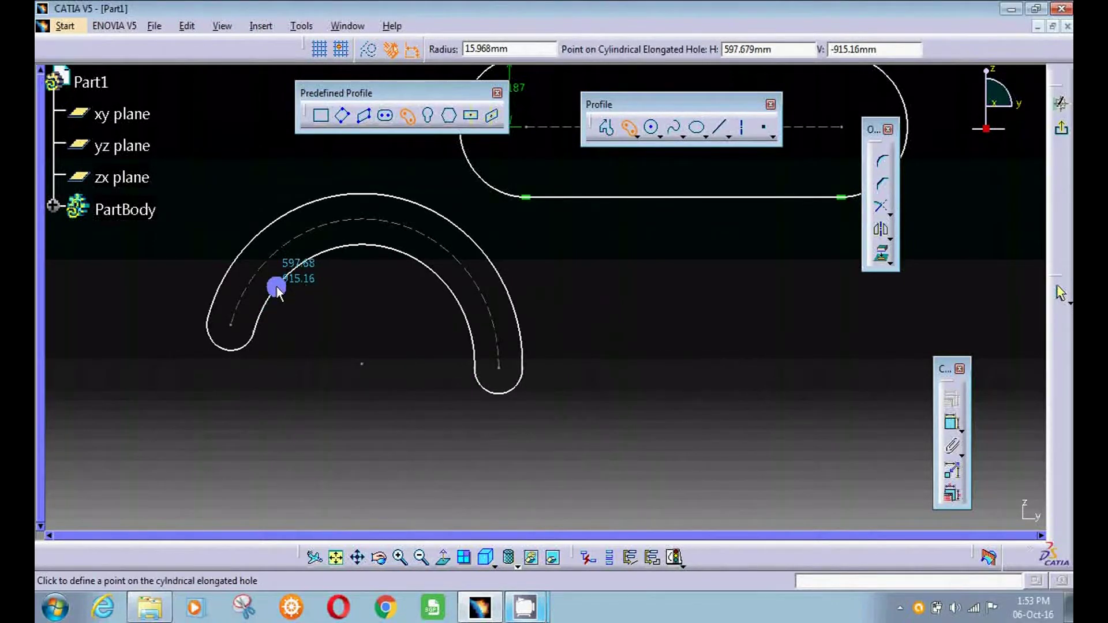
{"action": "left_click", "coordinate": [276, 286]}
- Start another cylindrical elongated hole and examine the value fields for its circle centre
{"action": "middle_click_drag", "start_coordinate": [542, 321], "coordinate": [509, 222]}
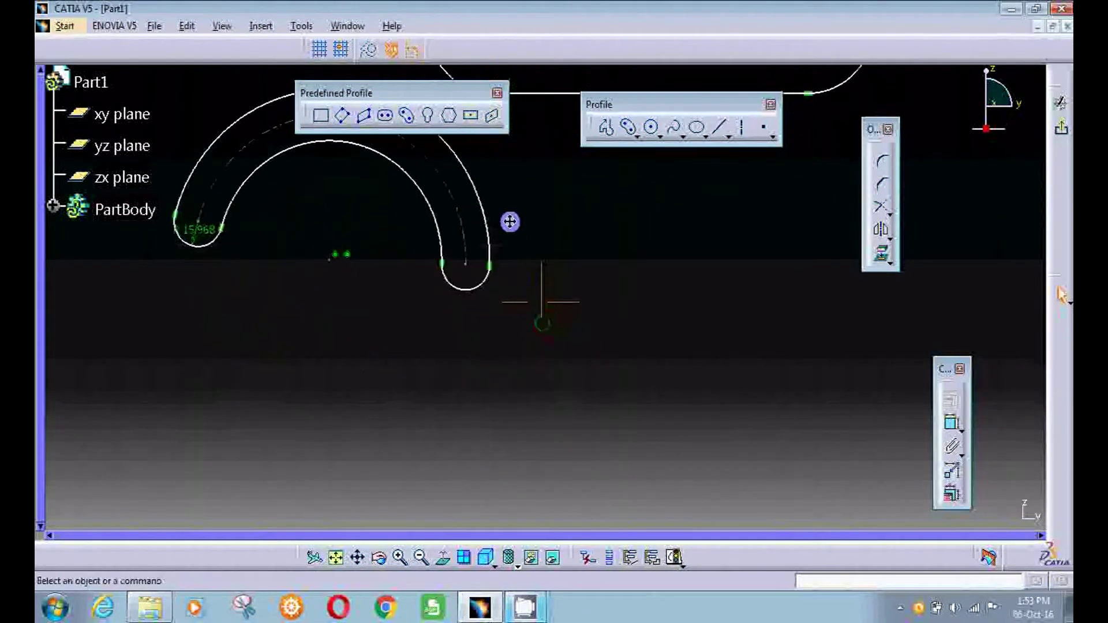
{"action": "left_click", "coordinate": [408, 114]}
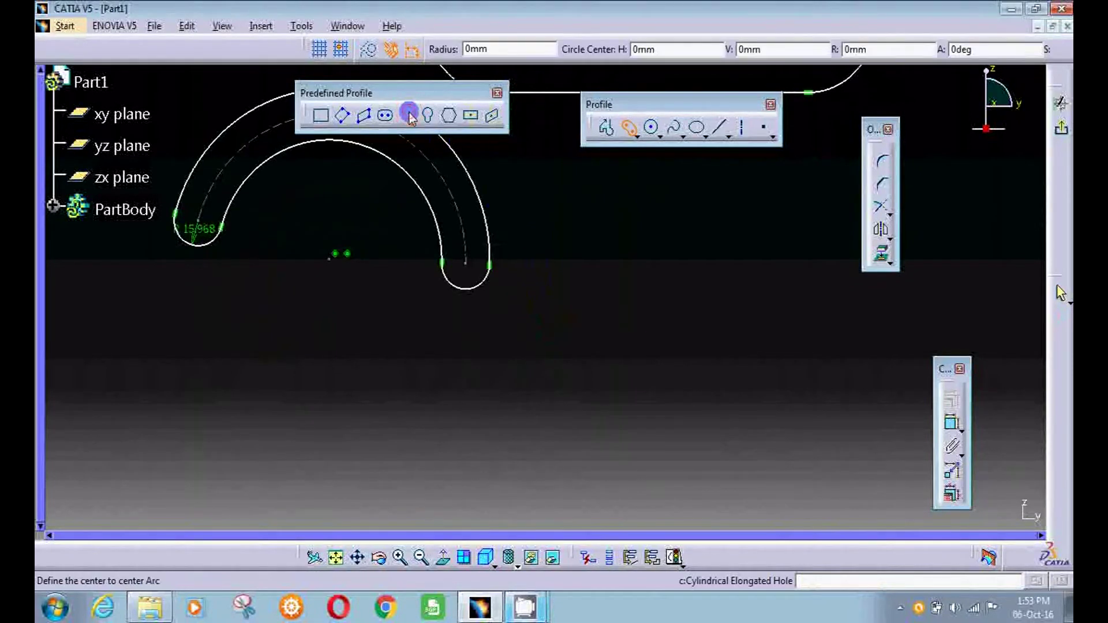
{"action": "left_click", "coordinate": [686, 51]}
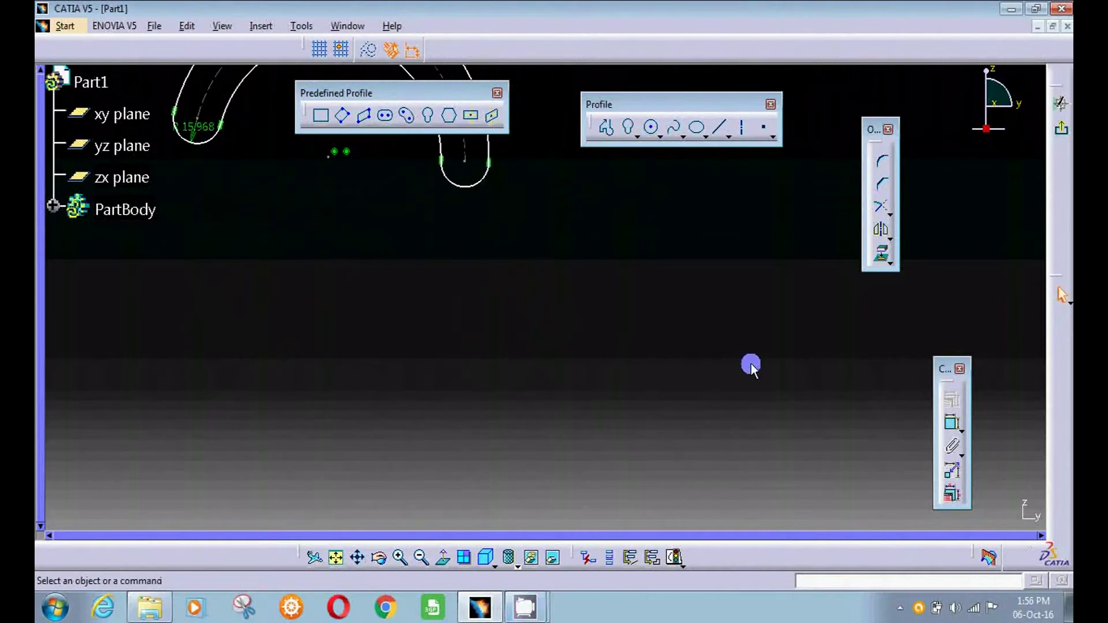
- Sketch a vertical keyhole profile beside the cylindrical elongated hole, with a small radius of about 21 mm and a large radius of about 68 mm
{"action": "left_click", "coordinate": [432, 115]}
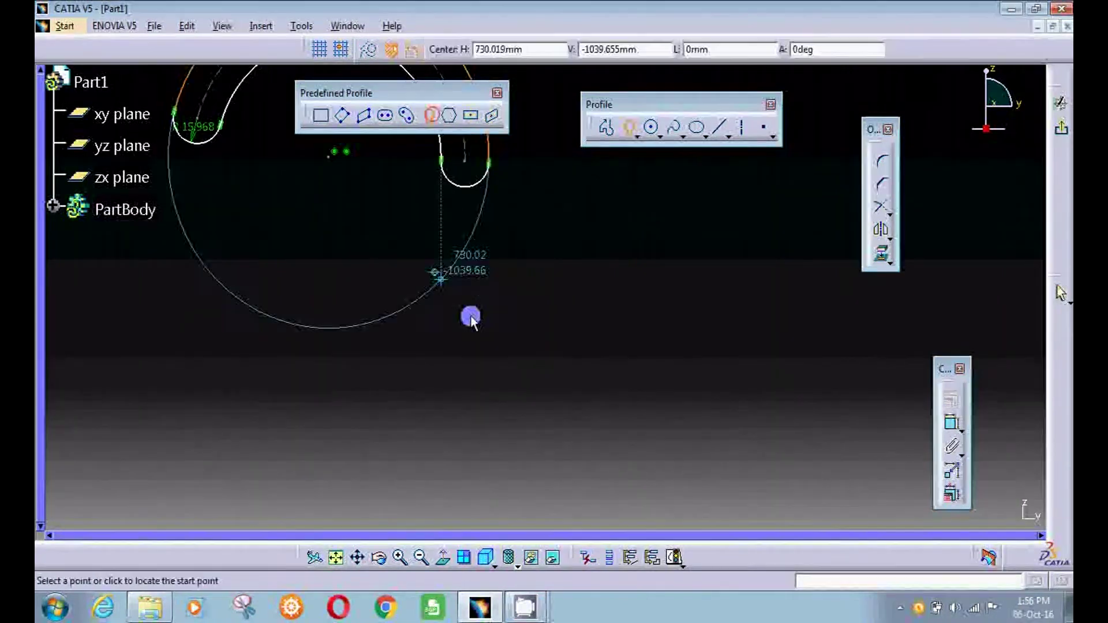
{"action": "left_click", "coordinate": [558, 293]}
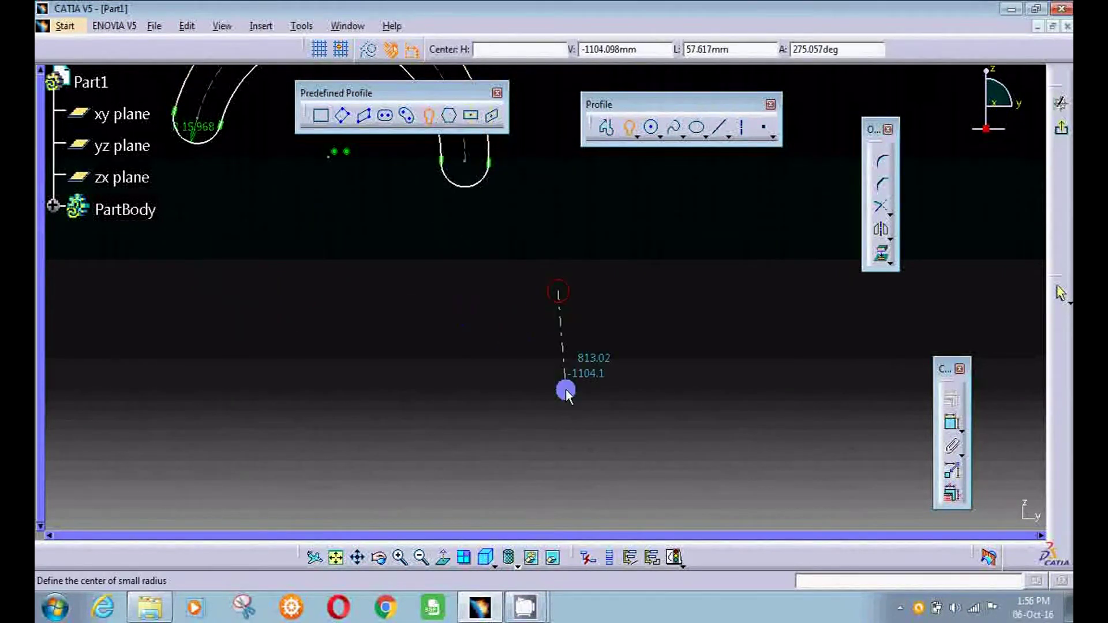
{"action": "left_click", "coordinate": [555, 476]}
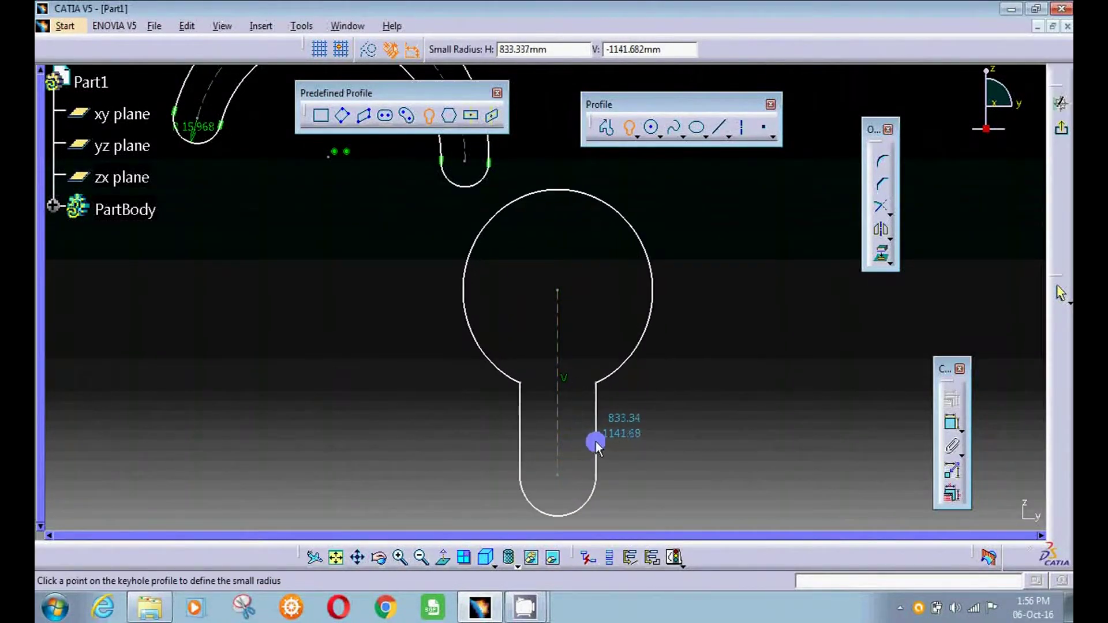
{"action": "left_click", "coordinate": [595, 441]}
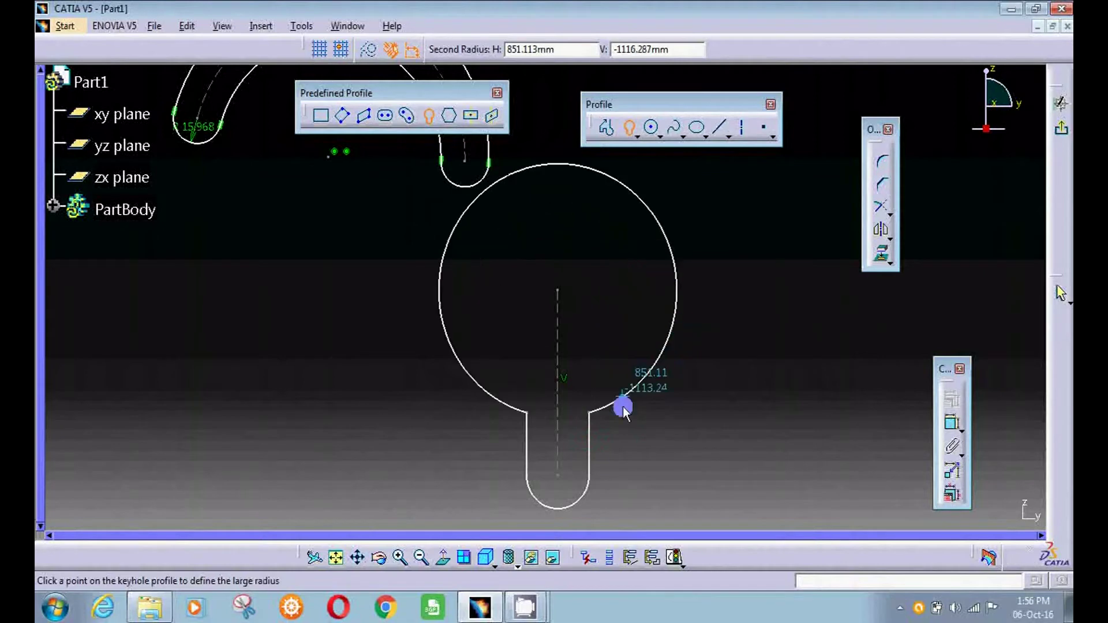
{"action": "left_click", "coordinate": [641, 355]}
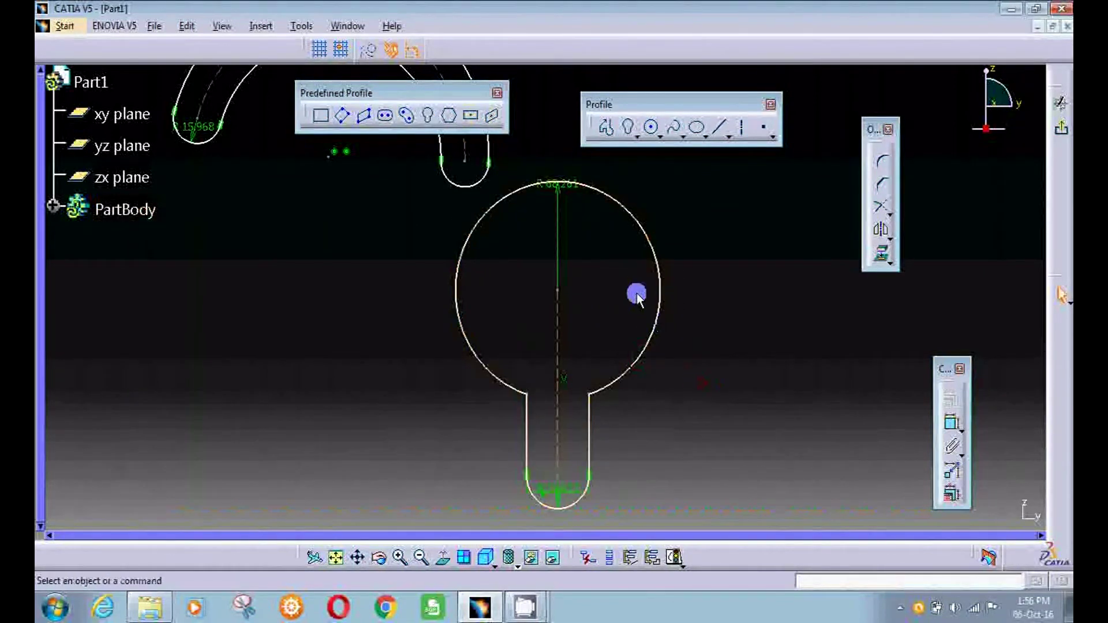
- Sketch a hexagon of about 104 mm across flats at a 0° angle, below and to the left of the keyhole profile
{"action": "middle_click_drag", "start_coordinate": [638, 292], "coordinate": [640, 168]}
{"action": "left_click", "coordinate": [448, 117]}
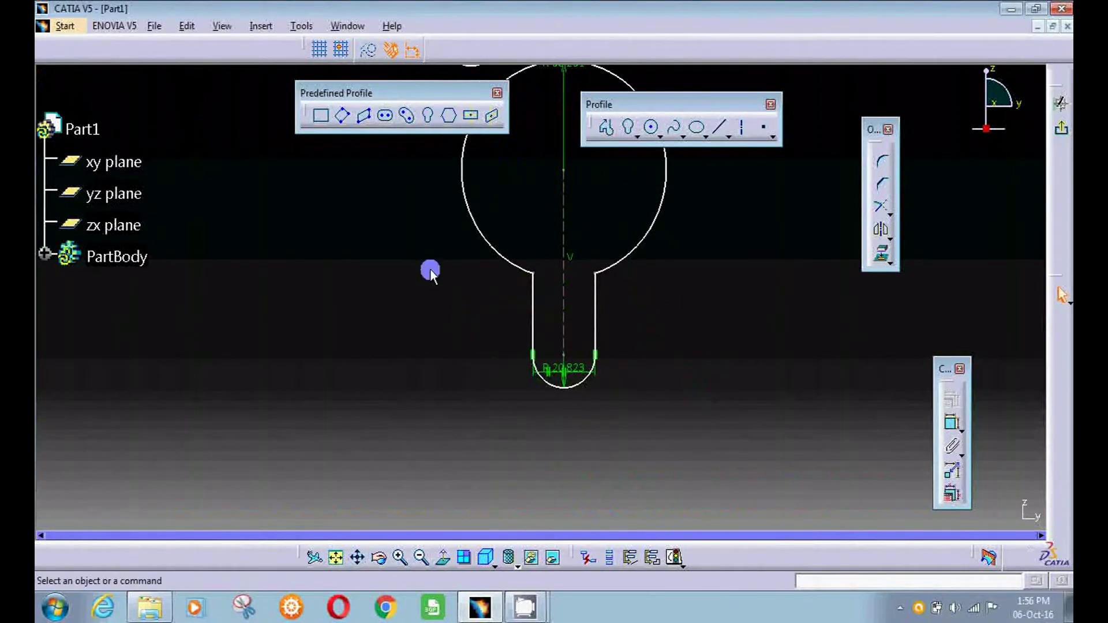
{"action": "middle_click_drag", "start_coordinate": [430, 271], "coordinate": [468, 203]}
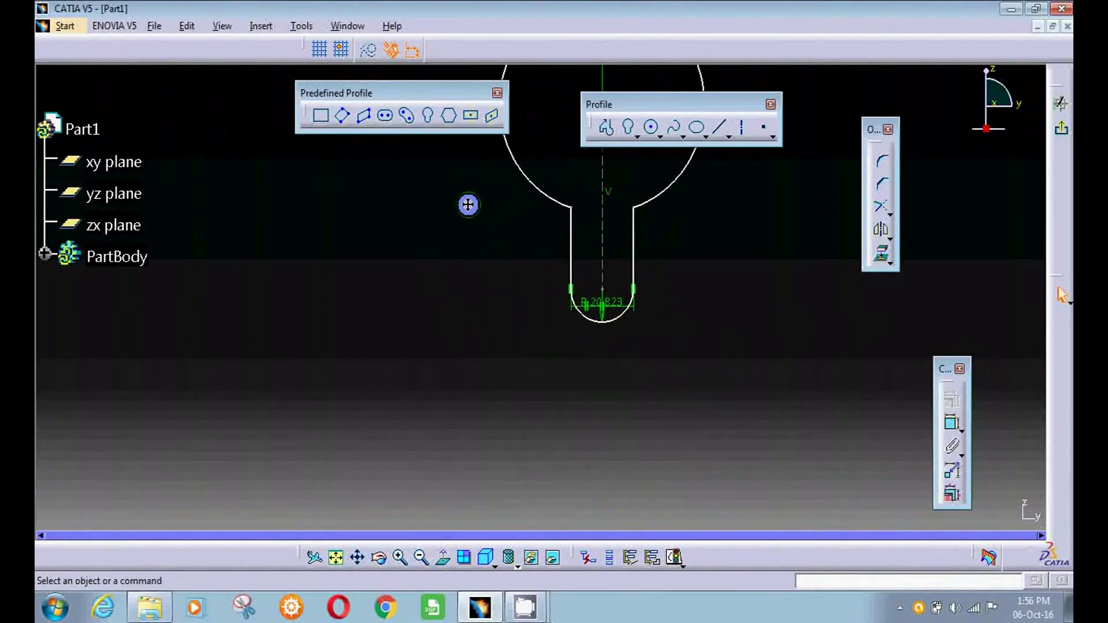
{"action": "left_click", "coordinate": [449, 117]}
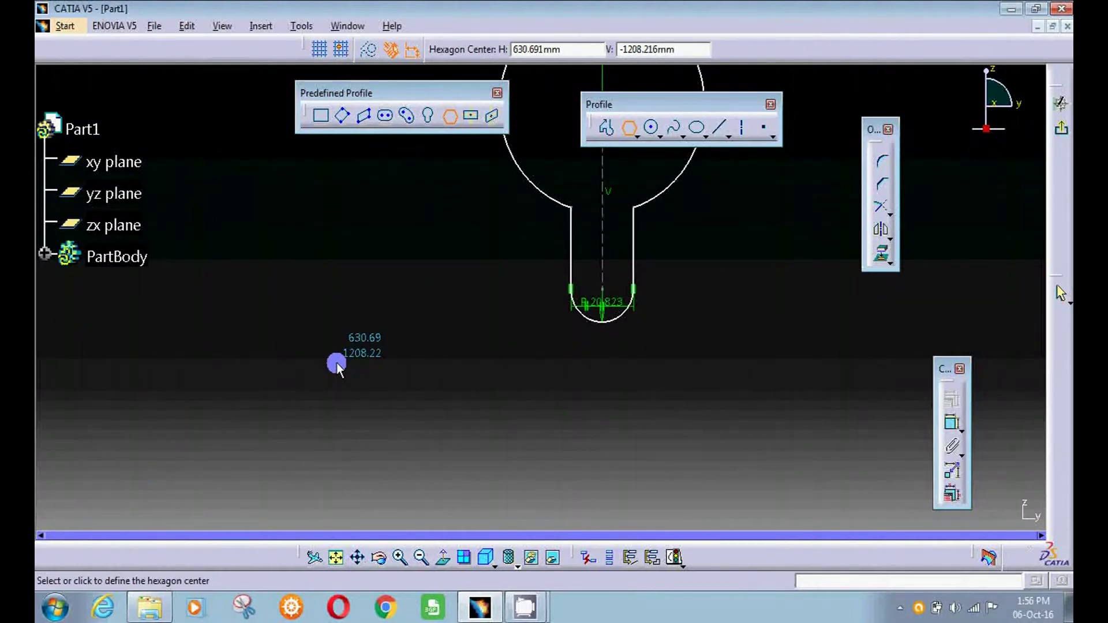
{"action": "left_click", "coordinate": [337, 365]}
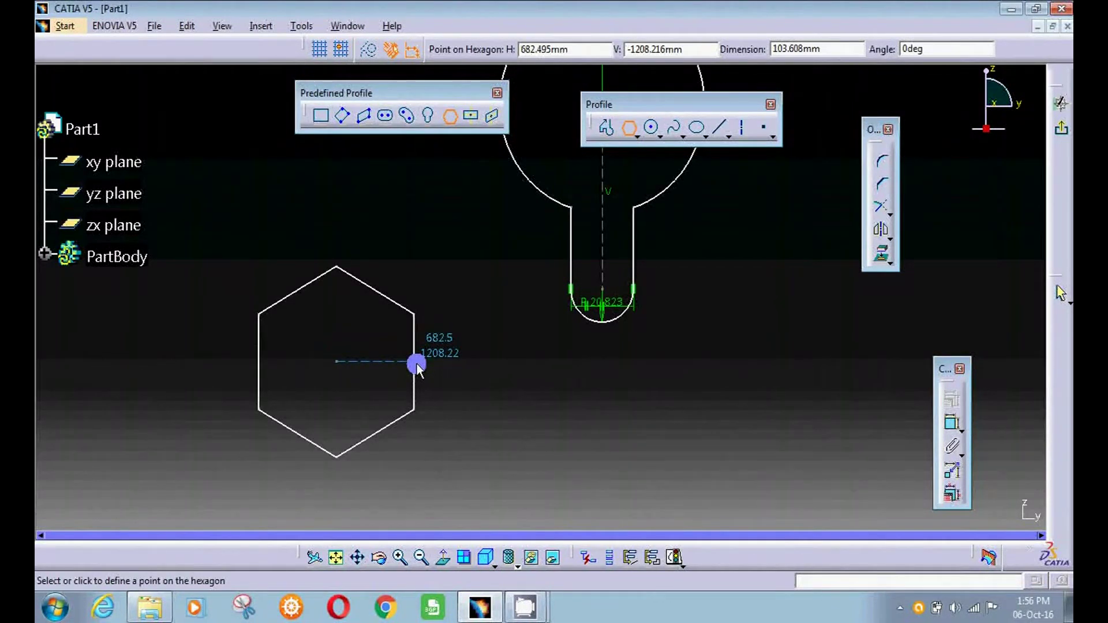
{"action": "left_click", "coordinate": [417, 365]}
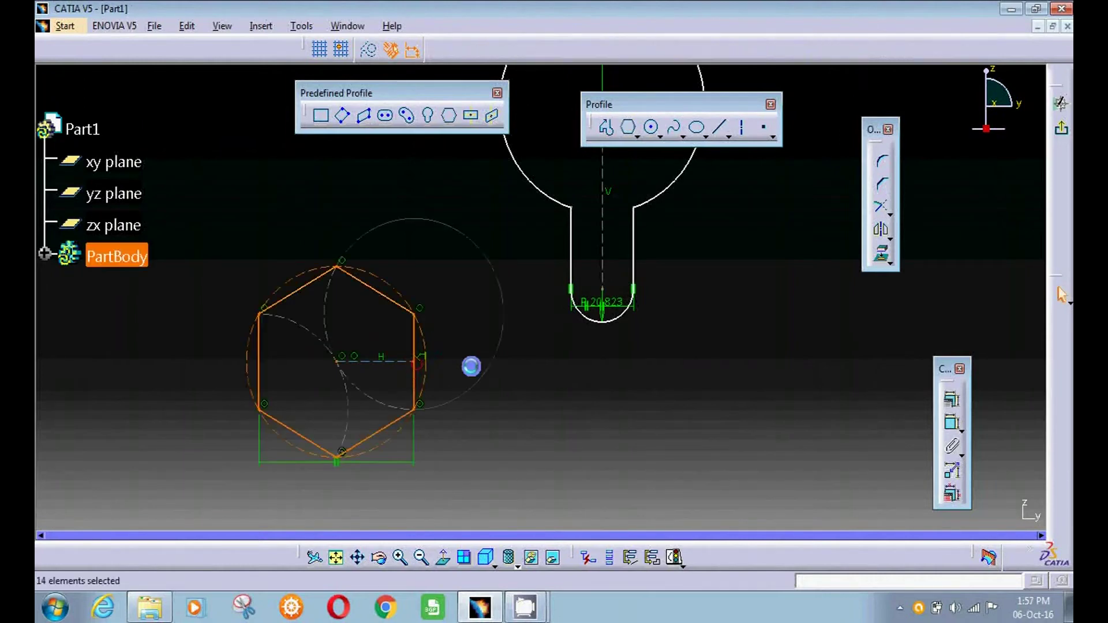
- Sketch a second, smaller and slightly rotated hexagon below the keyhole profile
{"action": "left_click", "coordinate": [449, 115]}
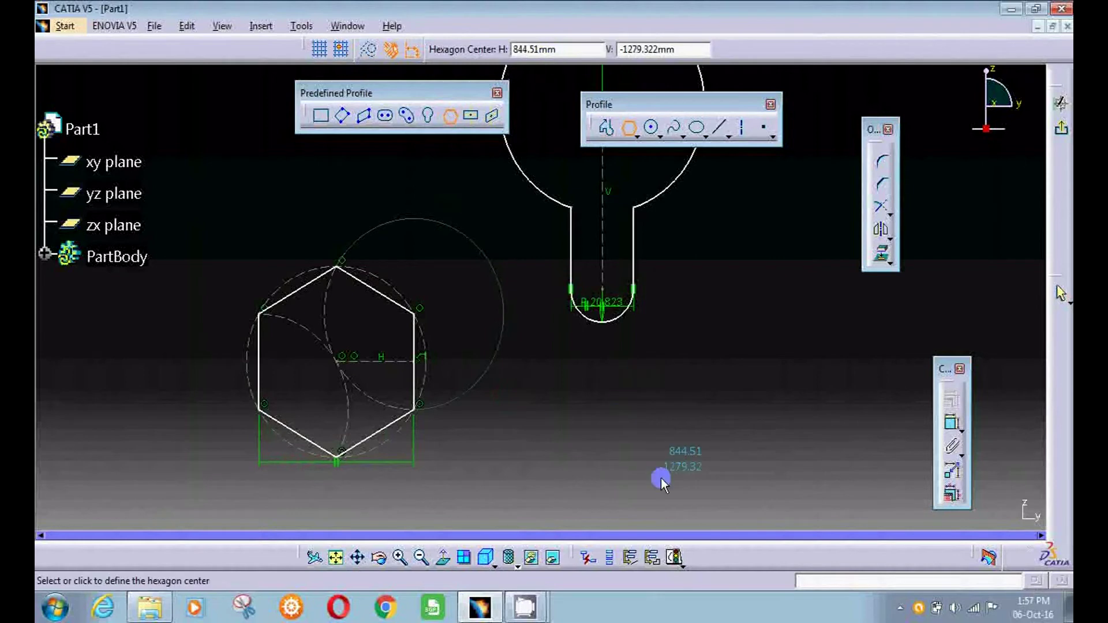
{"action": "left_click", "coordinate": [665, 452]}
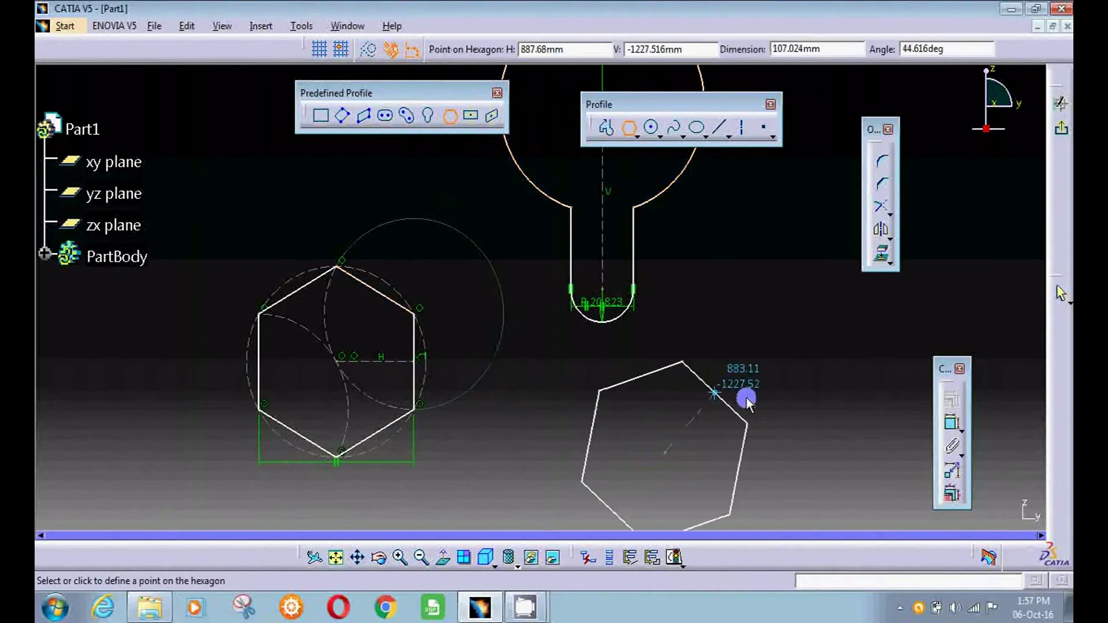
{"action": "left_click", "coordinate": [724, 444]}
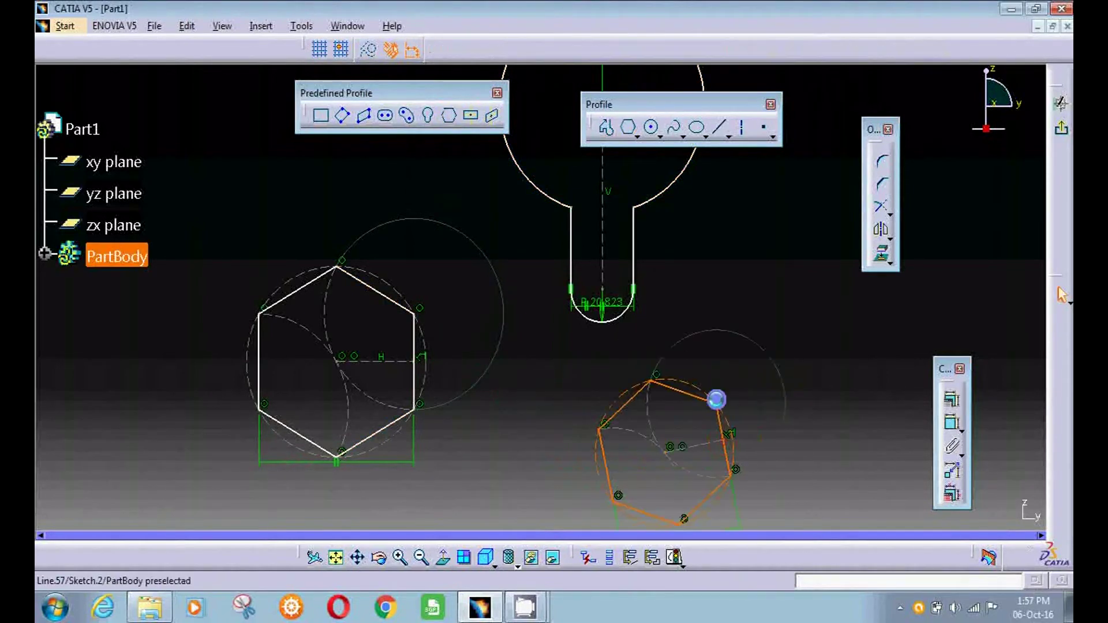
- Sketch a centered rectangle about 151 mm wide below the two hexagons and clear the selection
{"action": "middle_click_drag", "start_coordinate": [710, 371], "coordinate": [689, 184]}
{"action": "left_click", "coordinate": [472, 116]}
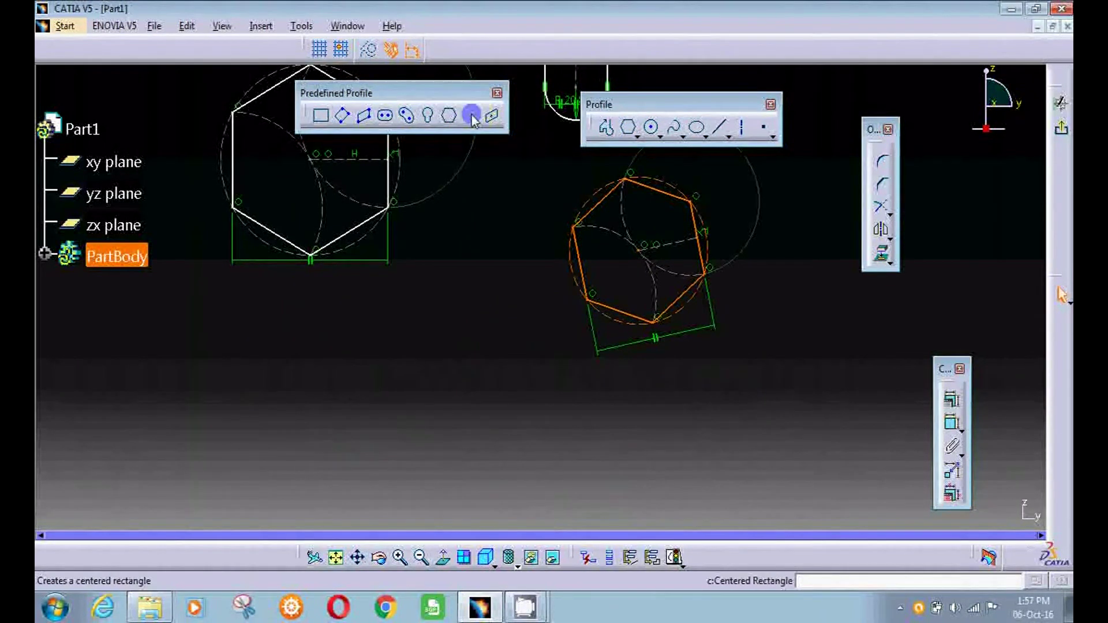
{"action": "middle_click_drag", "start_coordinate": [452, 374], "coordinate": [488, 256]}
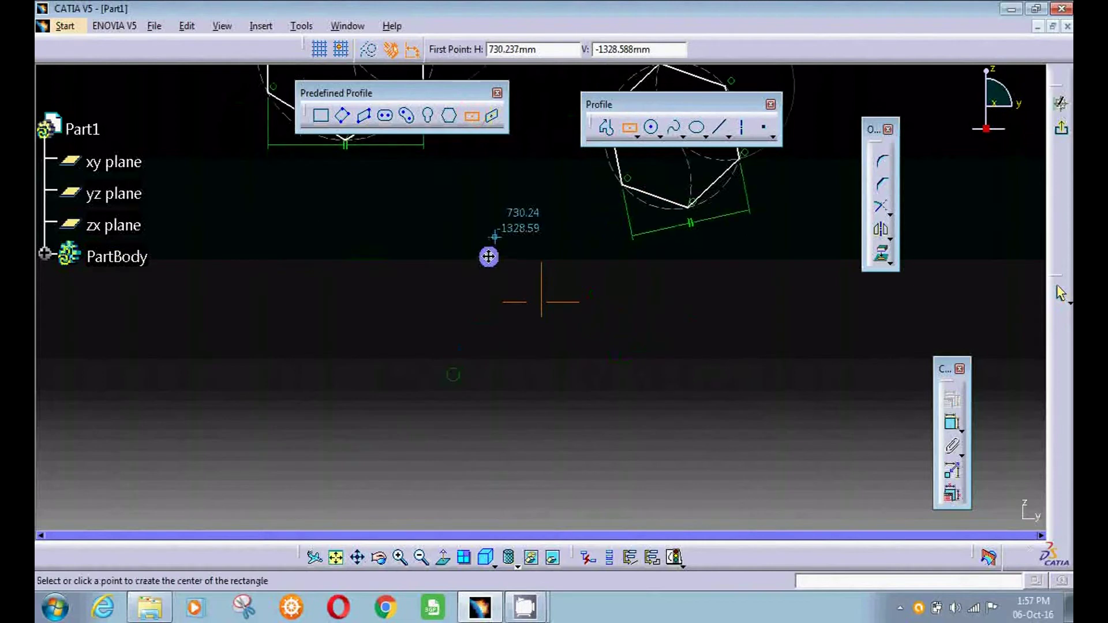
{"action": "left_click", "coordinate": [425, 364]}
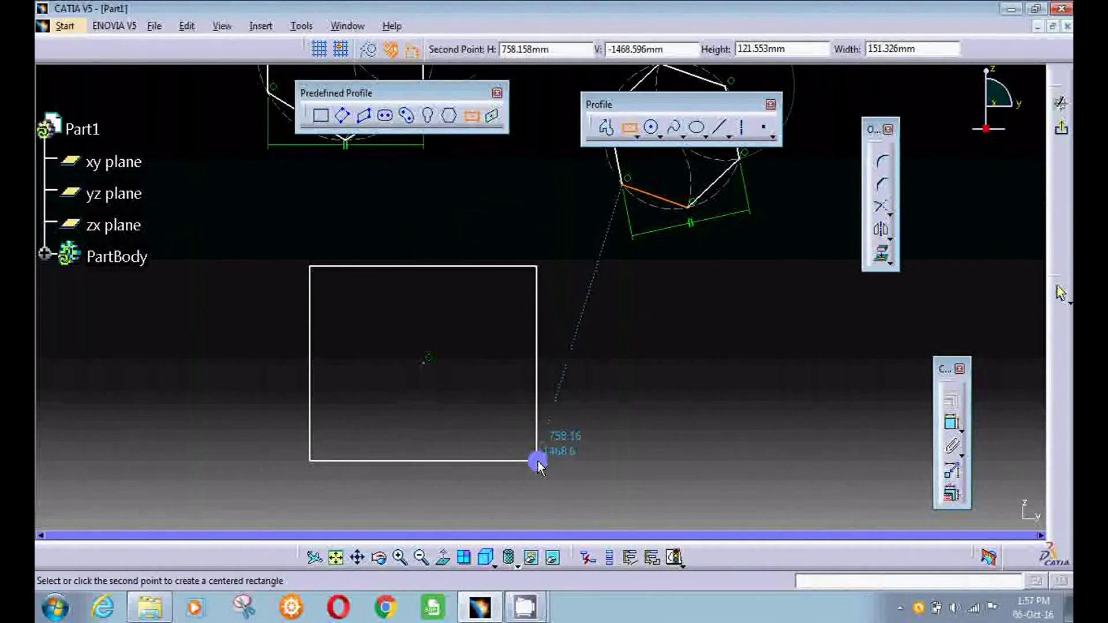
{"action": "left_click", "coordinate": [538, 462]}
{"action": "left_click", "coordinate": [649, 400]}
- Sketch a centered parallelogram around the rectangle's lower-right corner, using its right and bottom edges as reference lines
{"action": "middle_click_drag", "start_coordinate": [594, 385], "coordinate": [589, 237]}
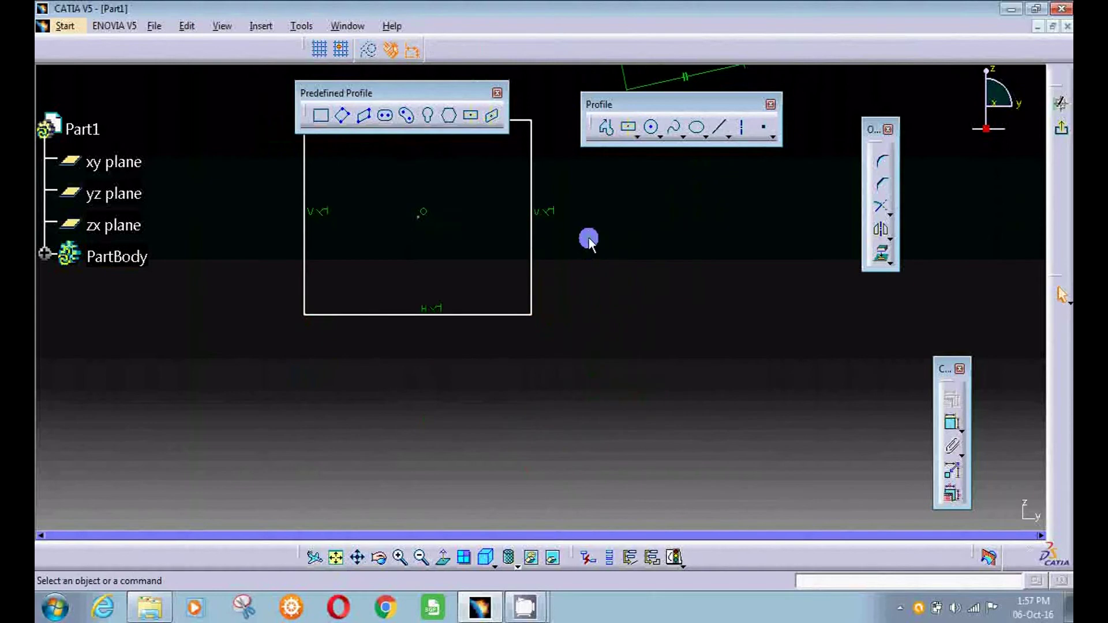
{"action": "left_click", "coordinate": [495, 117]}
{"action": "middle_click_drag", "start_coordinate": [535, 306], "coordinate": [536, 236]}
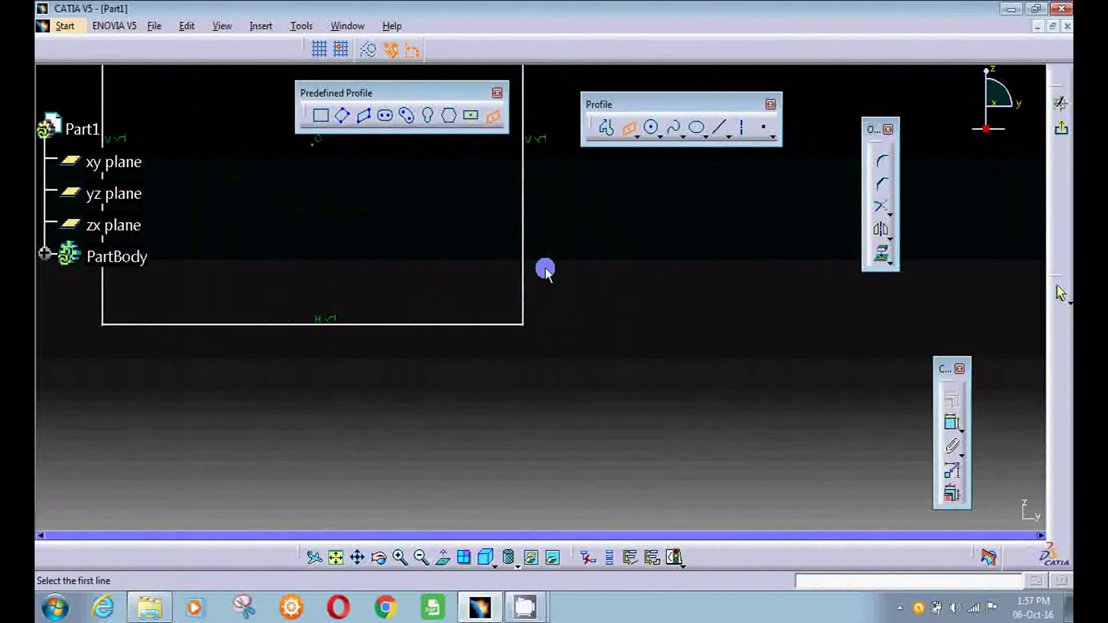
{"action": "left_click", "coordinate": [523, 243]}
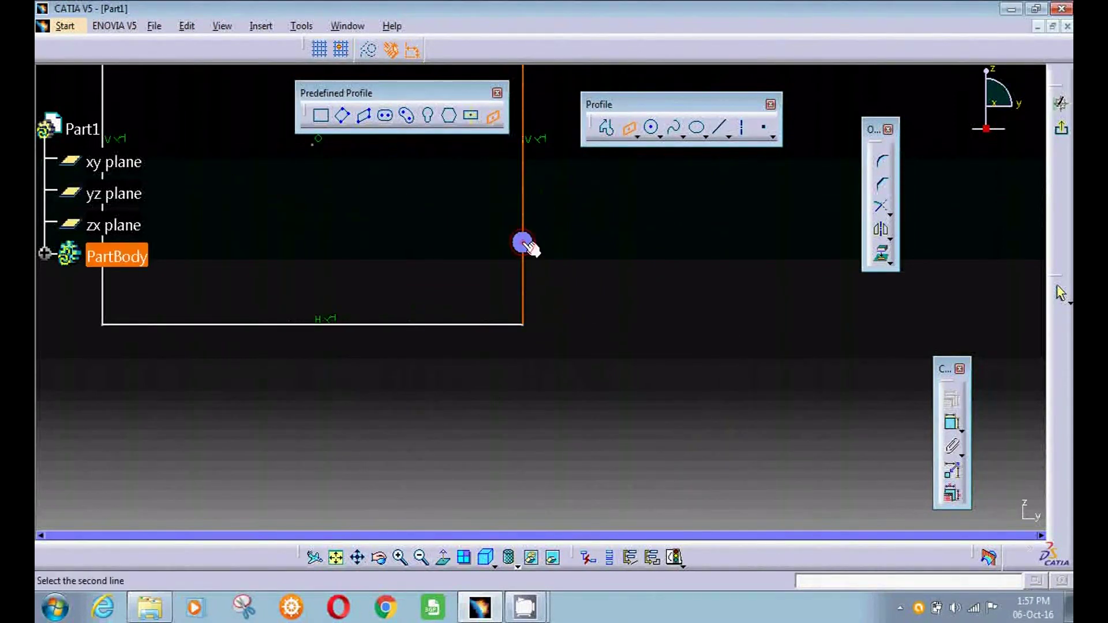
{"action": "left_click", "coordinate": [462, 324]}
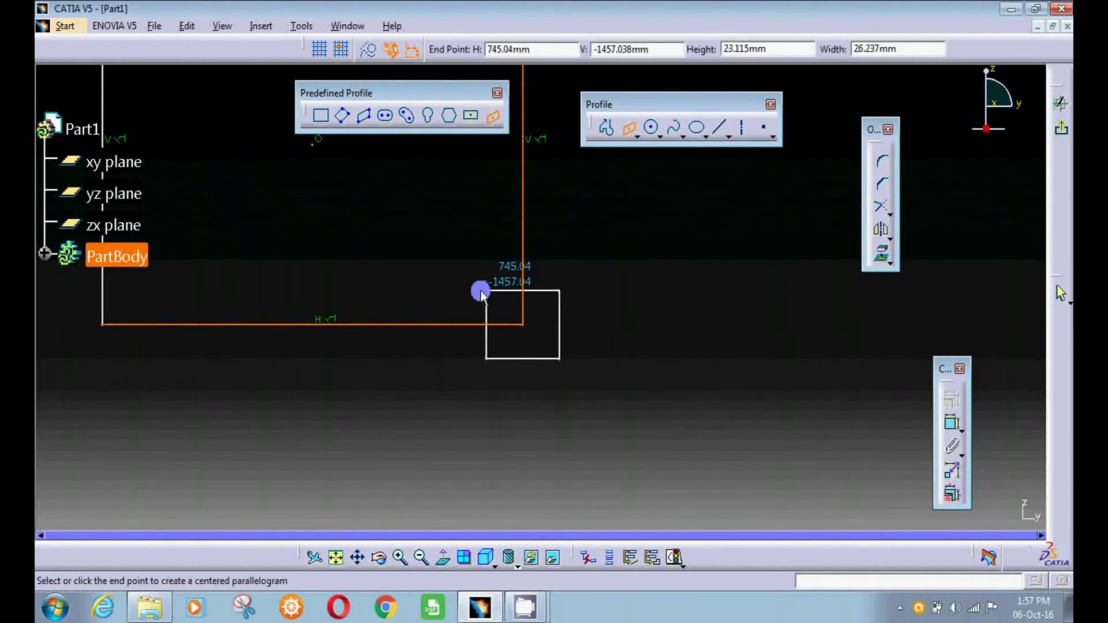
{"action": "left_click", "coordinate": [621, 252]}
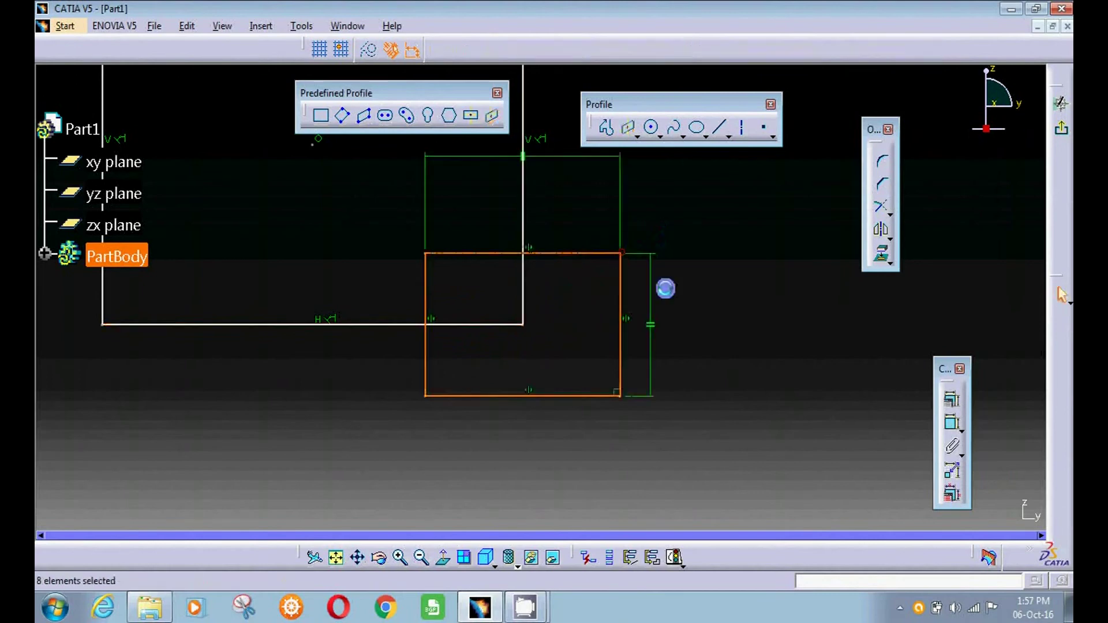
- Sketch another centered parallelogram around the lower-right corner of the previous one, using its right and bottom edges as reference lines
{"action": "mouse_move", "coordinate": [737, 322]}
{"action": "middle_mouse_down"}
{"action": "mouse_move", "coordinate": [694, 262]}
{"action": "mouse_move", "coordinate": [663, 272]}
{"action": "mouse_move", "coordinate": [667, 215]}
{"action": "mouse_move", "coordinate": [573, 230]}
{"action": "middle_mouse_up"}
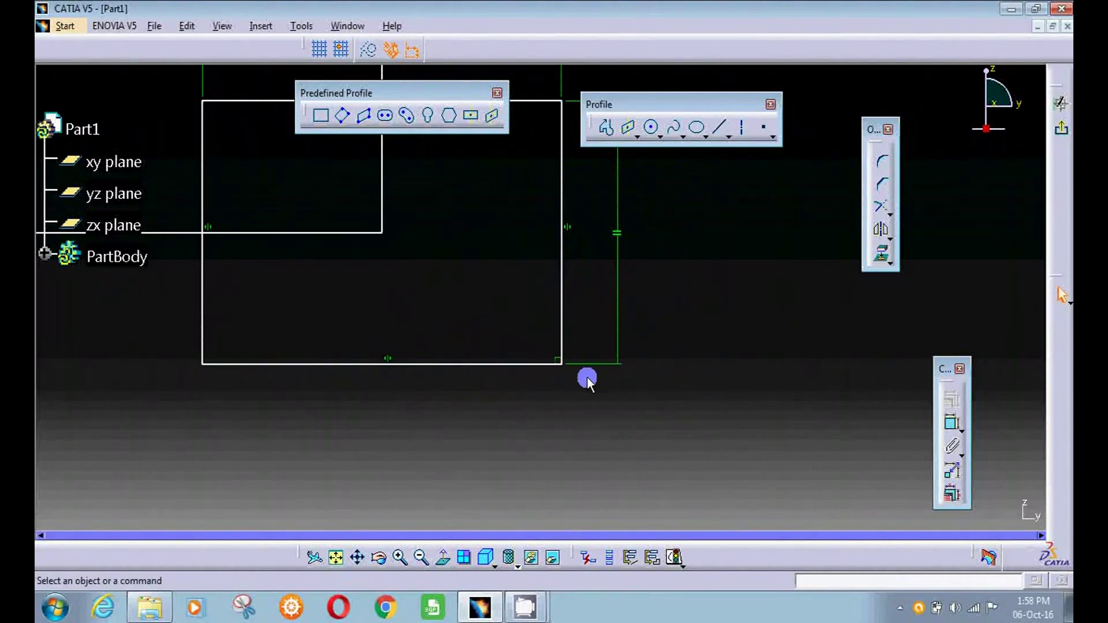
{"action": "left_click", "coordinate": [491, 118]}
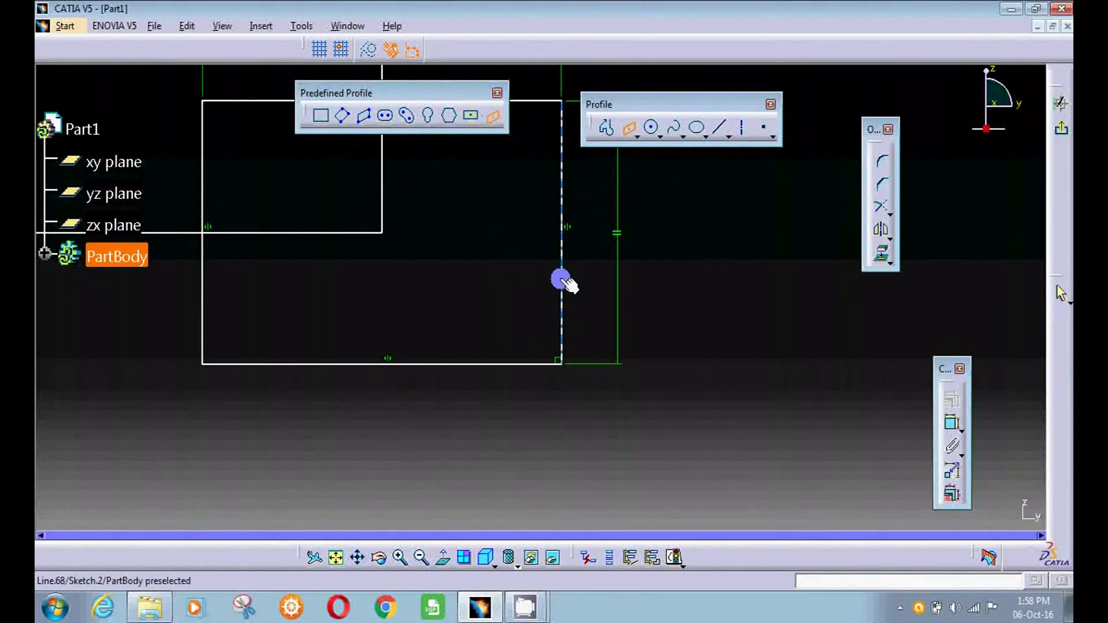
{"action": "left_click", "coordinate": [562, 282]}
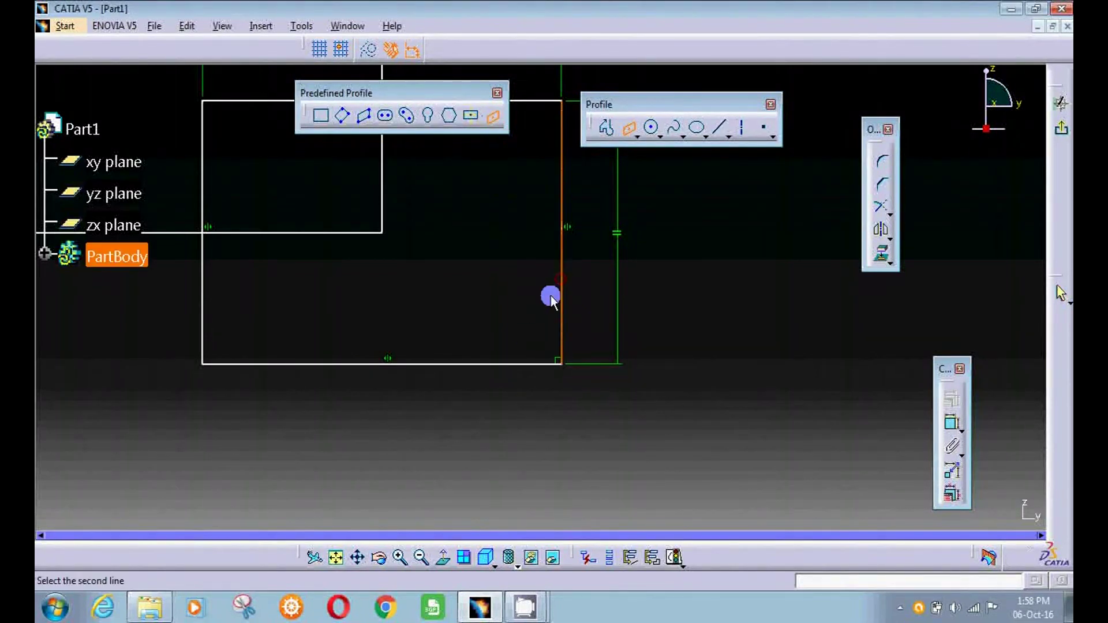
{"action": "left_click", "coordinate": [513, 364]}
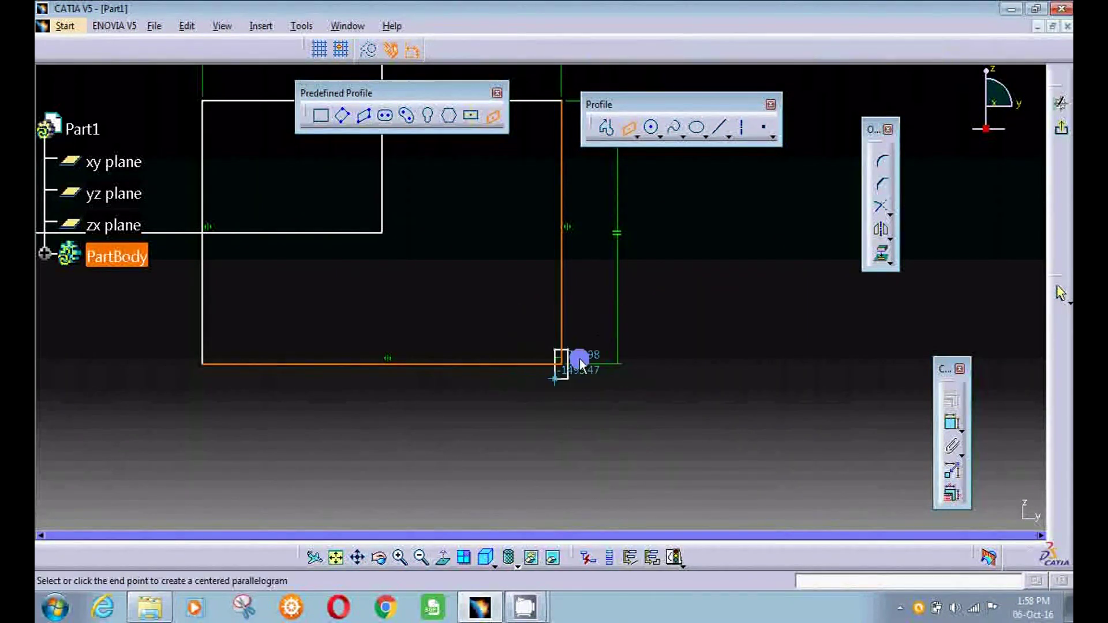
{"action": "left_click", "coordinate": [648, 452]}
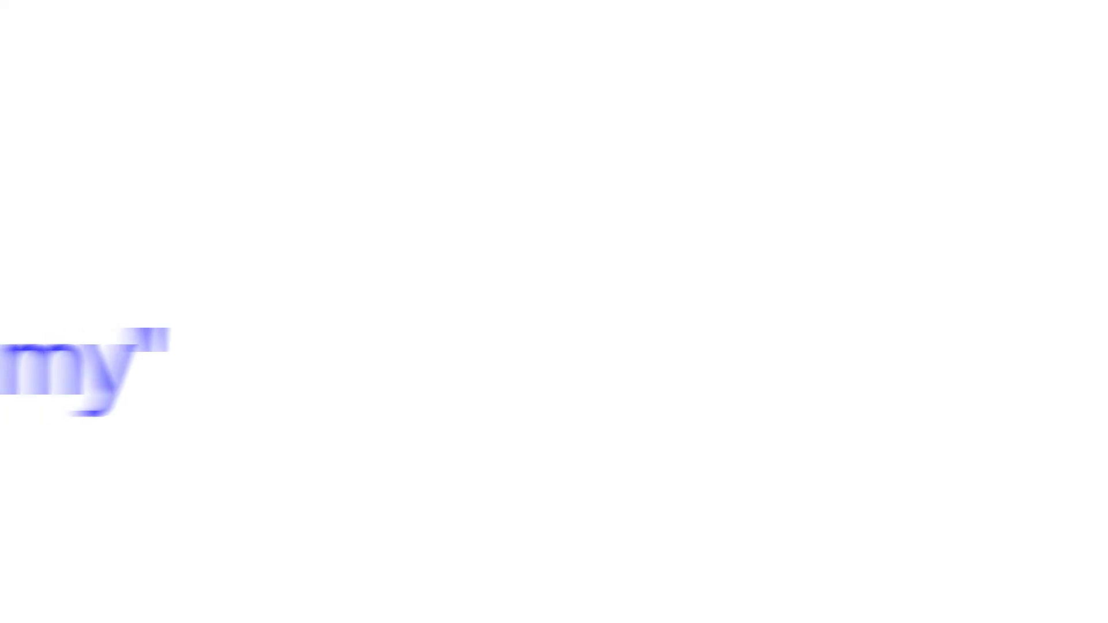